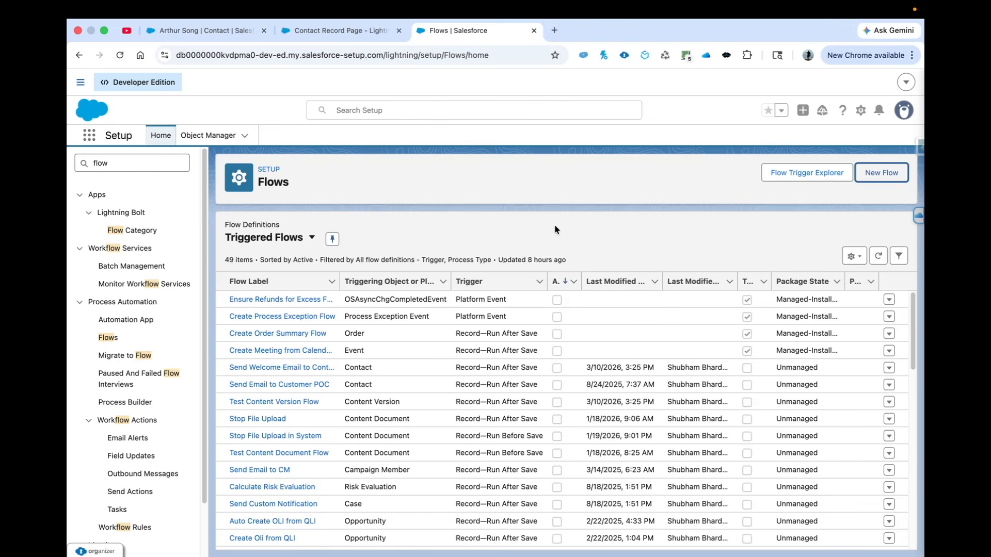
Create a new screen flow and add a Screen element between the start and the end
left_click(883, 171)
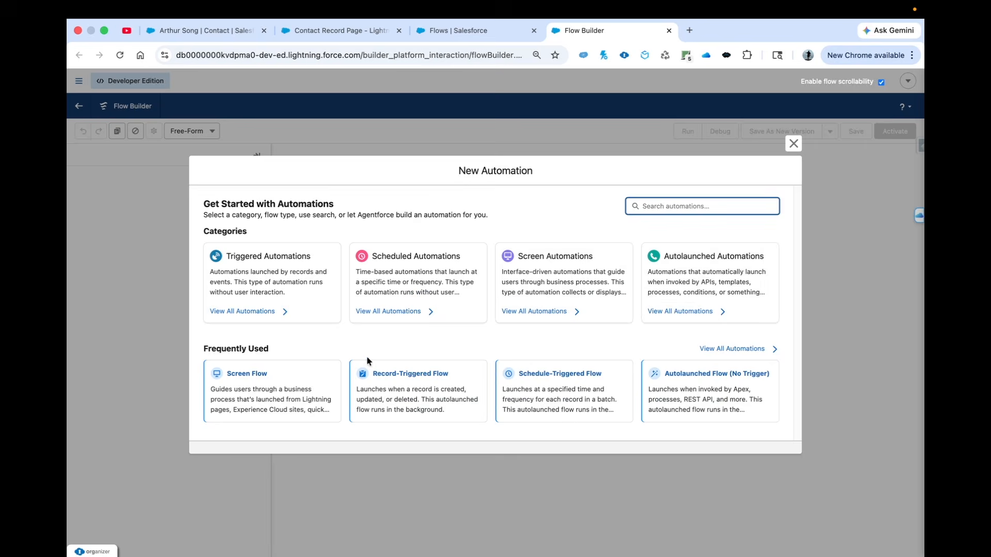
left_click(256, 388)
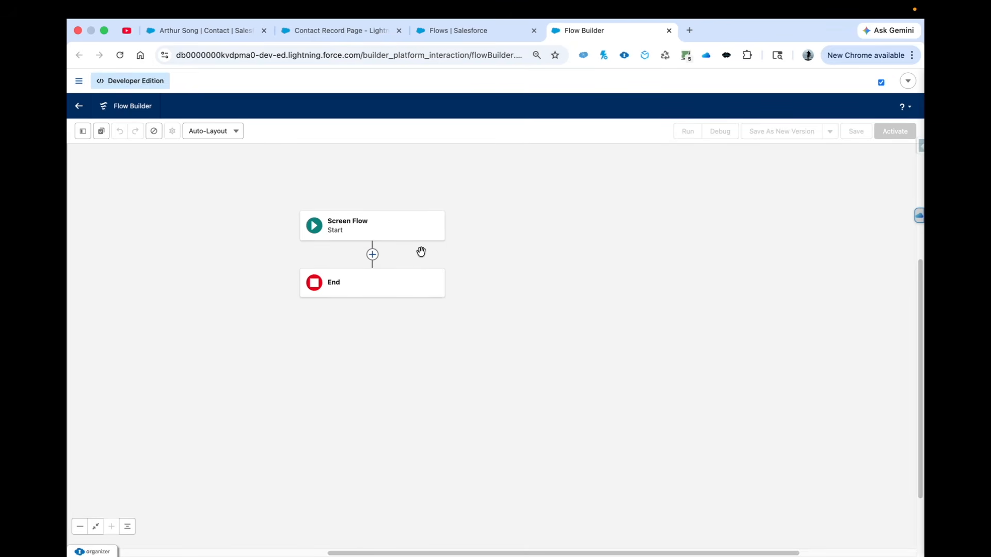
left_click(372, 255)
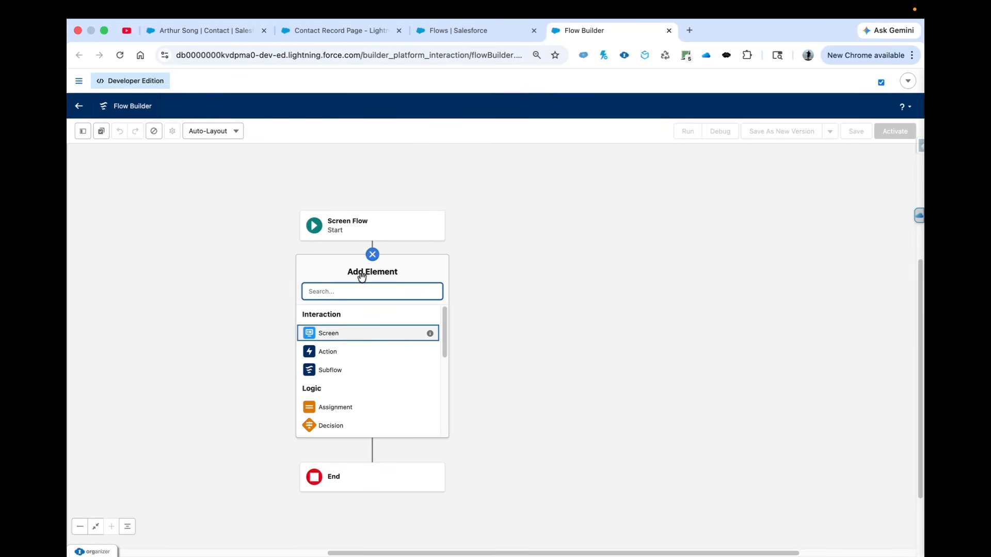
left_click(331, 338)
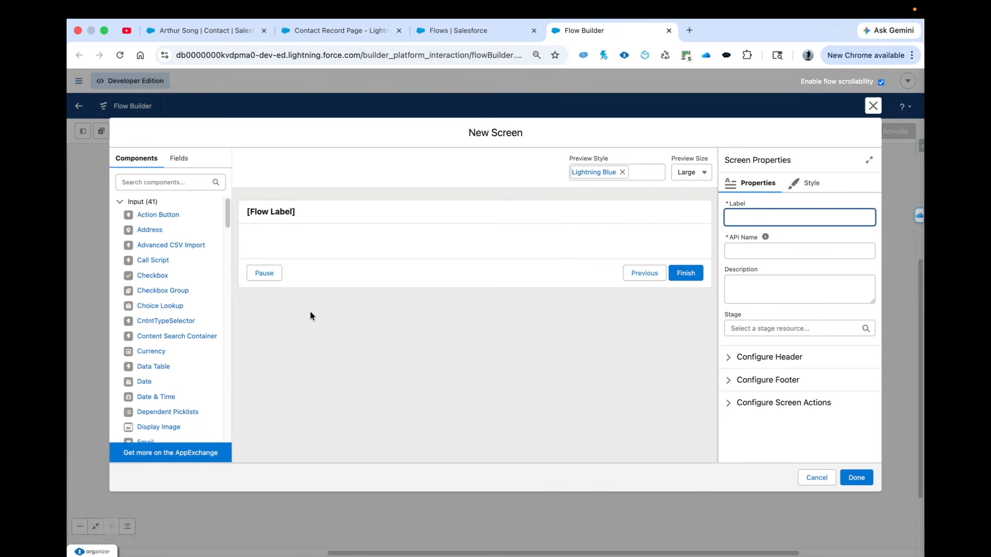
Add a Date component to the screen and a Text component below it
left_click(166, 185)
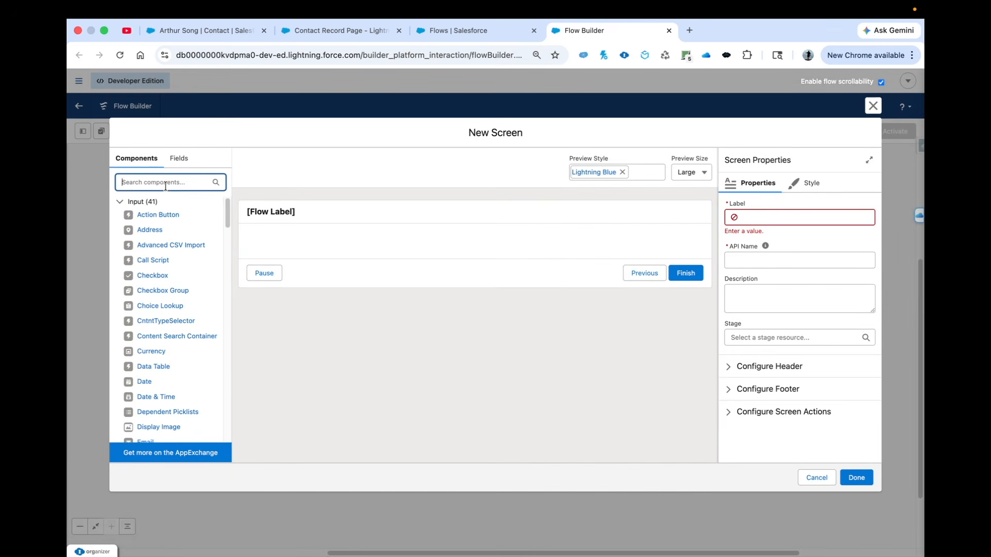
type("calen")
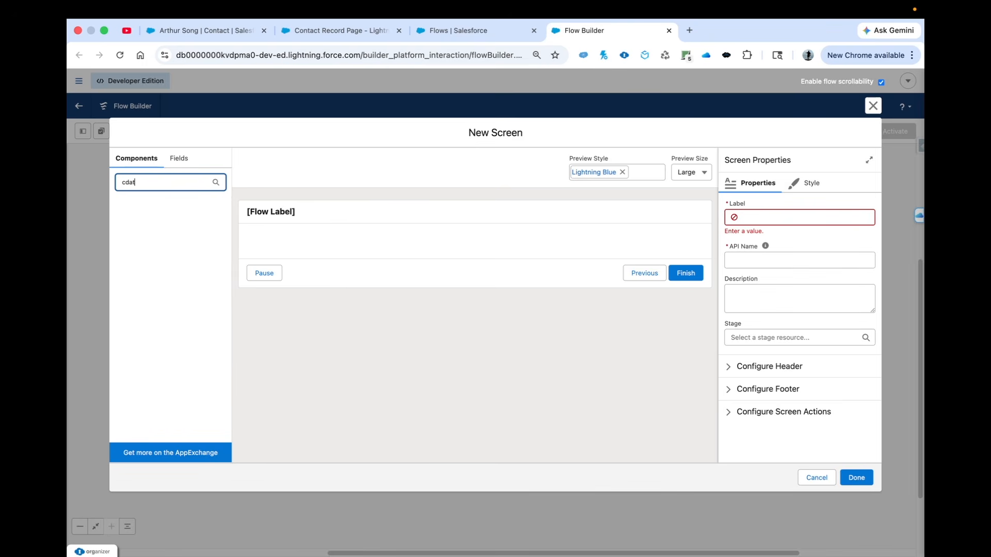
key("super+a")
key("BackSpace")
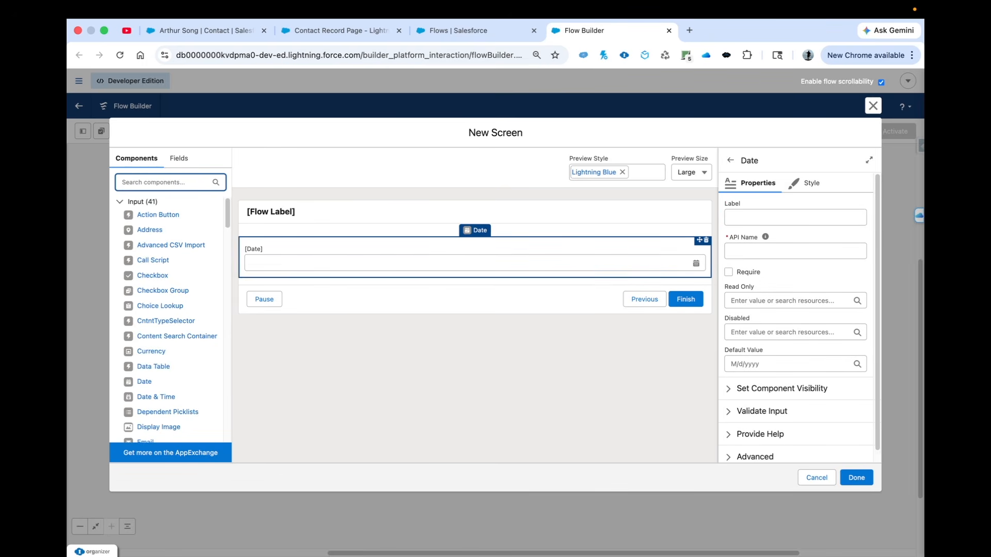
type("text")
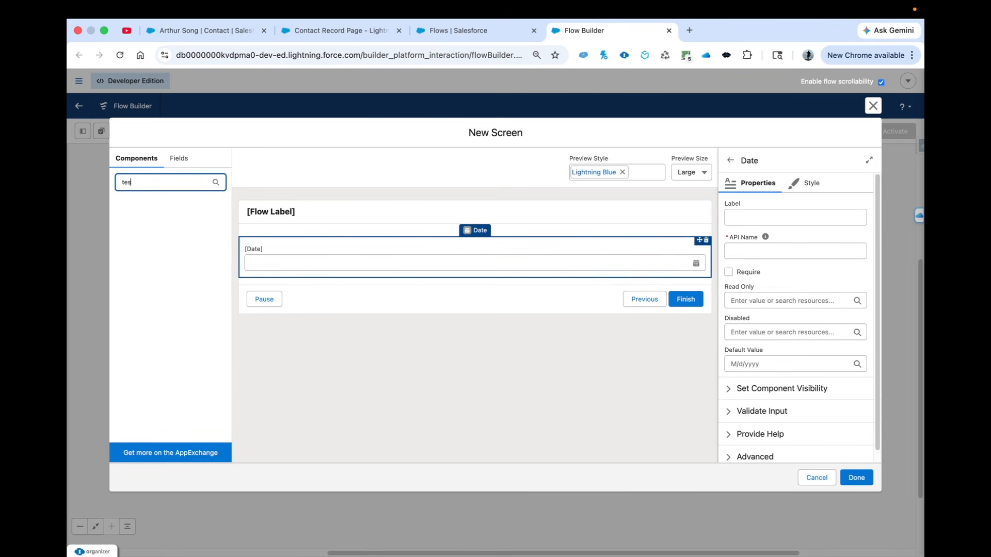
left_click_drag(142, 230, 260, 270)
left_click(276, 255)
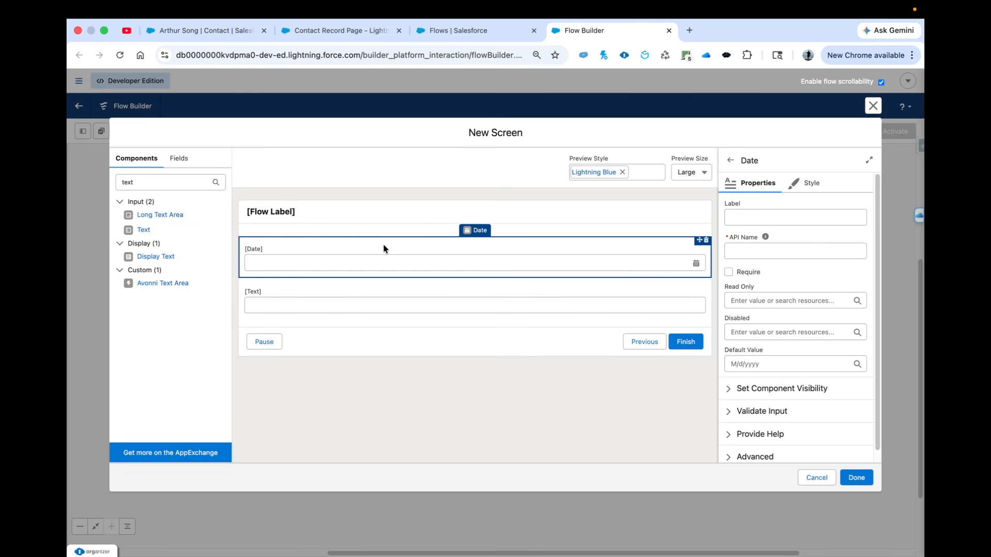
Label the screen itself "Opportunity Details"
left_click(350, 218)
left_click(738, 217)
type("O")
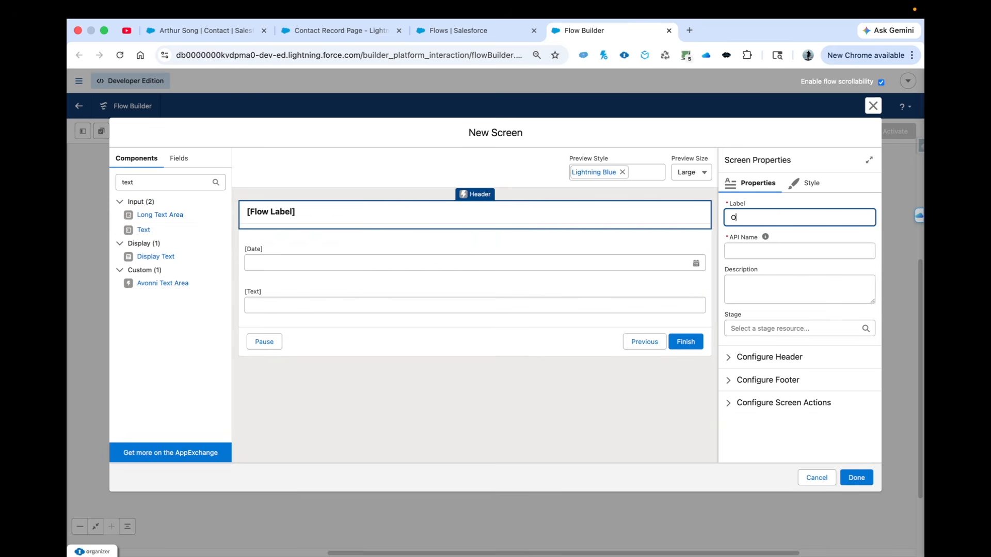
type("pportunity Details")
Label the screen's date component "Close Dtae" and make it required
left_click(290, 257)
left_click(768, 222)
type("Close Dtae")
left_click(728, 272)
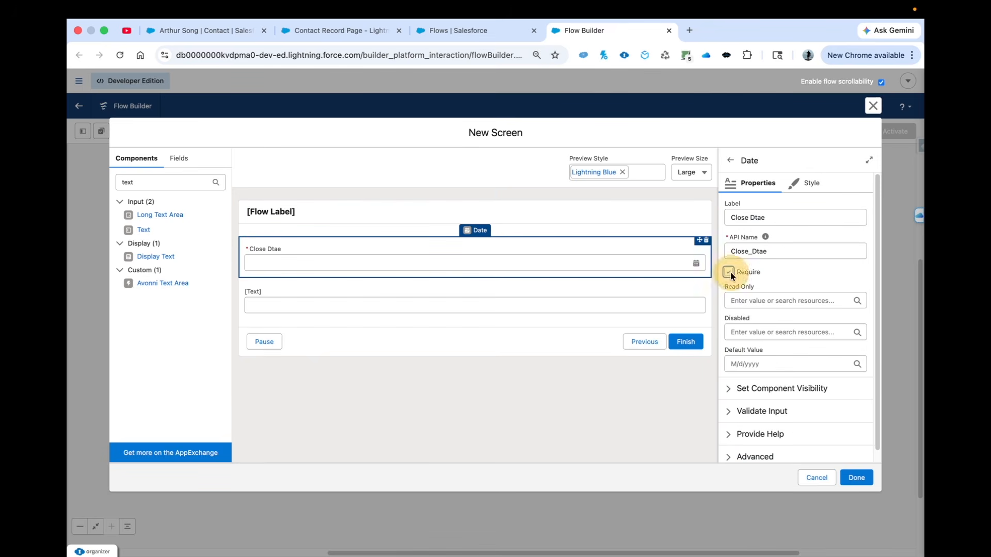
Label the screen's text component "Opportunity Name" and make it required
left_click(475, 299)
left_click(769, 220)
type("Opportunity Name")
left_click(727, 272)
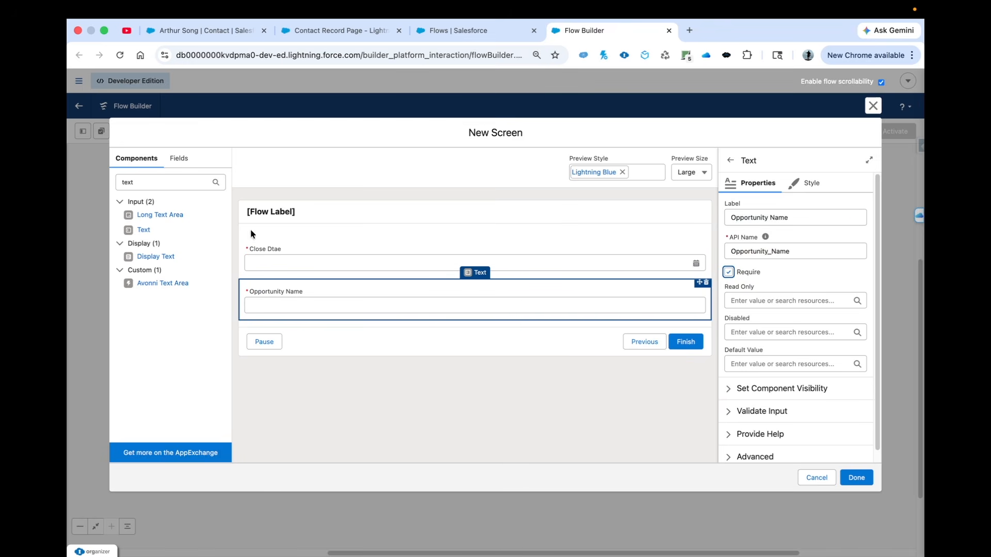
Add a Currency component below the Opportunity Name field and label it "Amount"
double_click(124, 182)
type("curren")
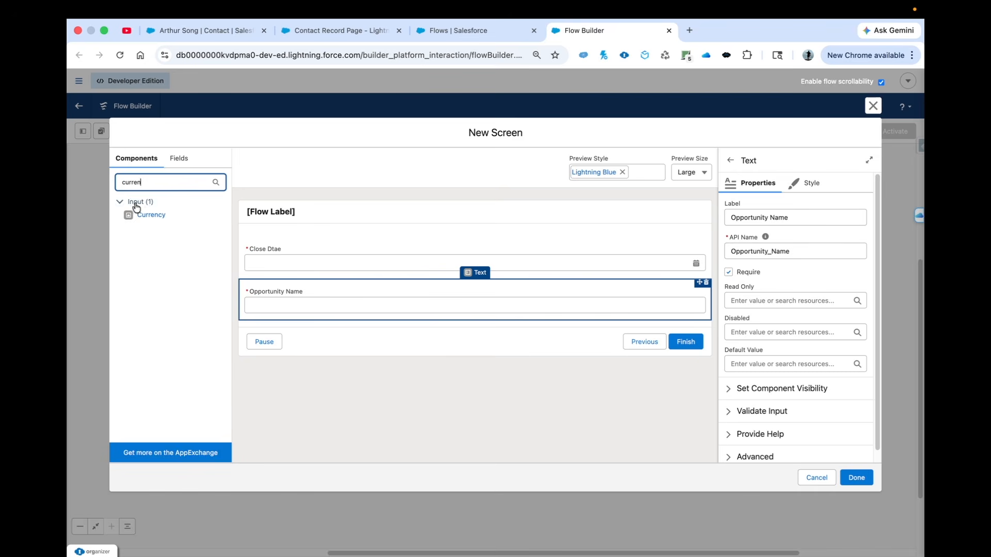
left_click_drag(138, 216, 265, 320)
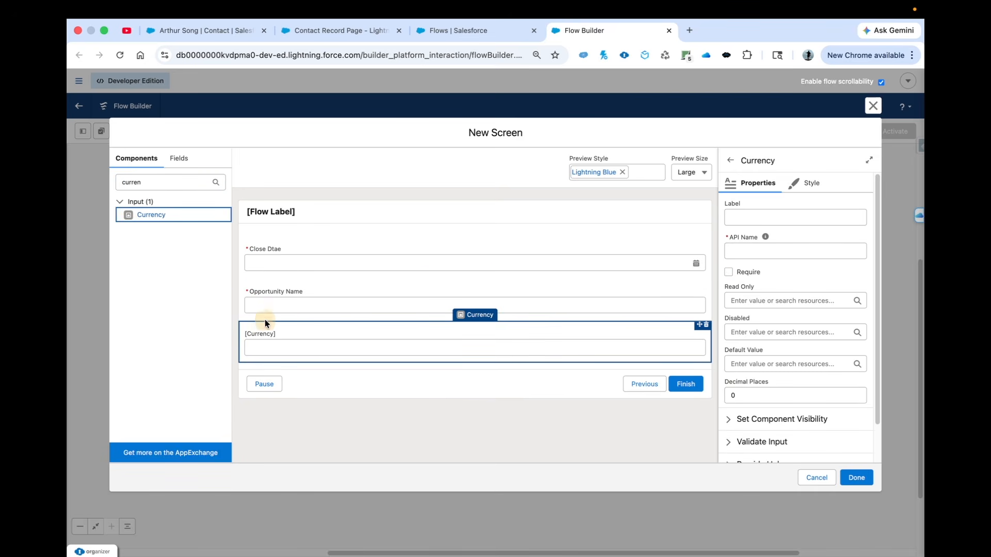
left_click(750, 217)
type("Amount")
left_click(768, 250)
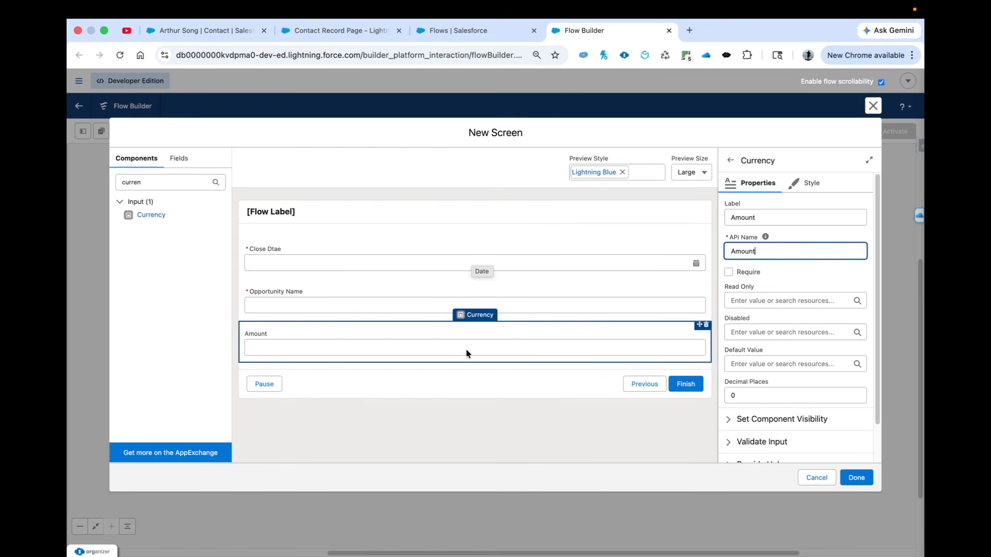
Give the screen footer's Next or Finish button the custom label "Create Opportunity"
left_click(432, 380)
left_click(729, 382)
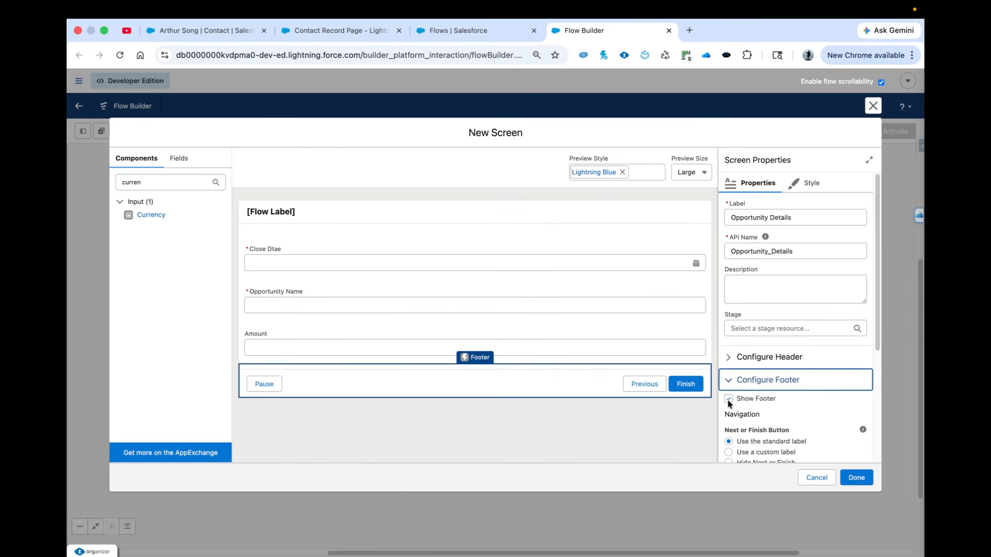
scroll(733, 377, "down", 3)
left_click(729, 367)
left_click(754, 406)
type("Create Opportunity")
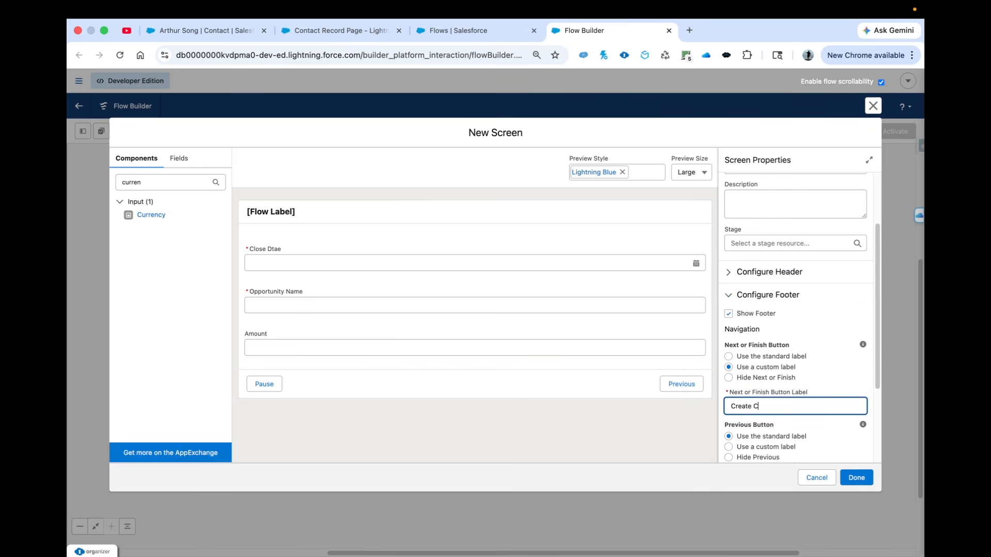
Hide the Previous and Pause buttons in the screen footer and finish the screen
scroll(728, 346, "down", 3)
left_click(728, 345)
left_click(728, 395)
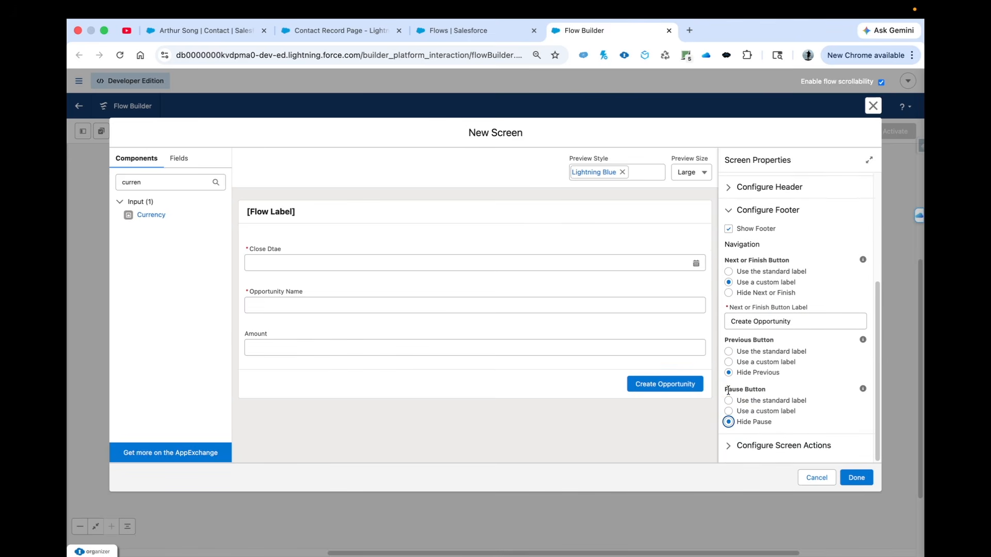
left_click(859, 476)
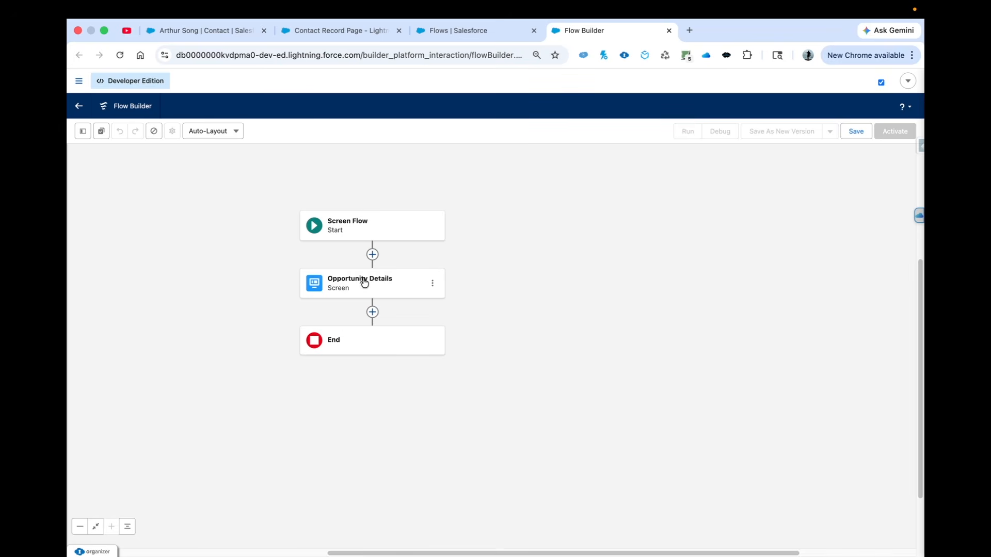
Add a Create Records element after the Opportunity Details screen and label it "Create Opportunity"
left_click(372, 312)
type("cr")
left_click(342, 391)
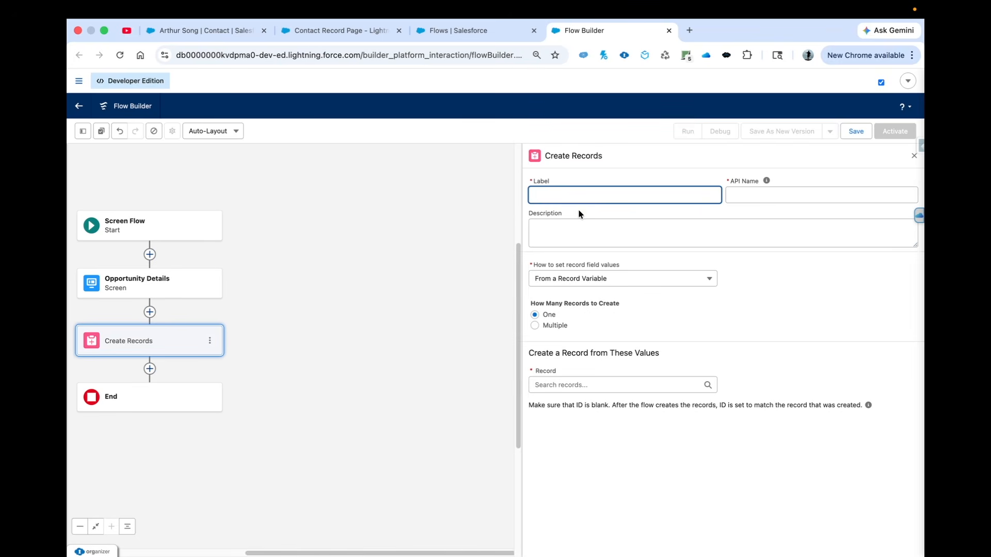
left_click(551, 199)
type("Create Opportunity")
Set the Create Opportunity element to take field values manually and create an Opportunity record
left_click(622, 278)
left_click(567, 295)
left_click(559, 342)
type("opport")
left_click(562, 363)
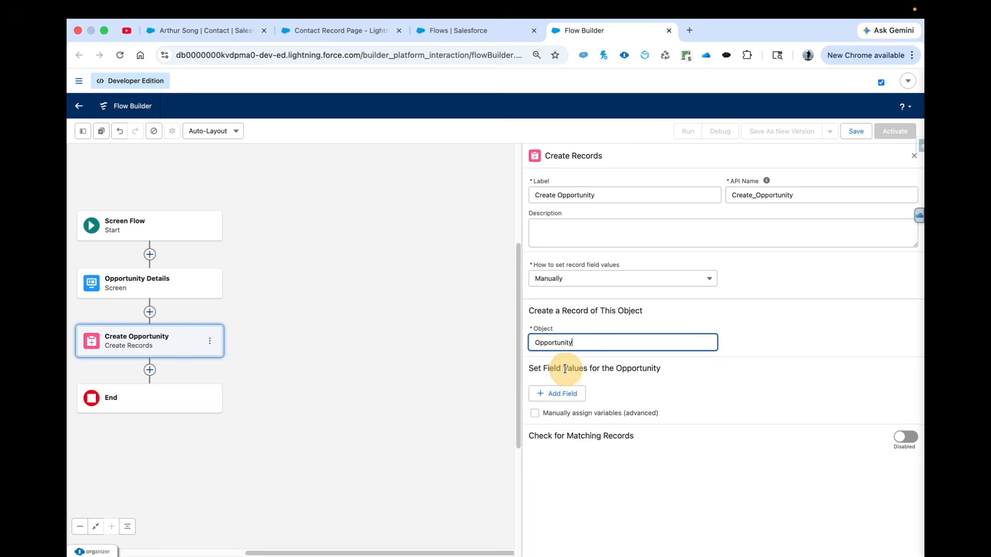
Add the Close Date, Name and Stage field rows for the Opportunity and set Stage to Negotiation/Review
left_click(559, 398)
left_click(759, 353)
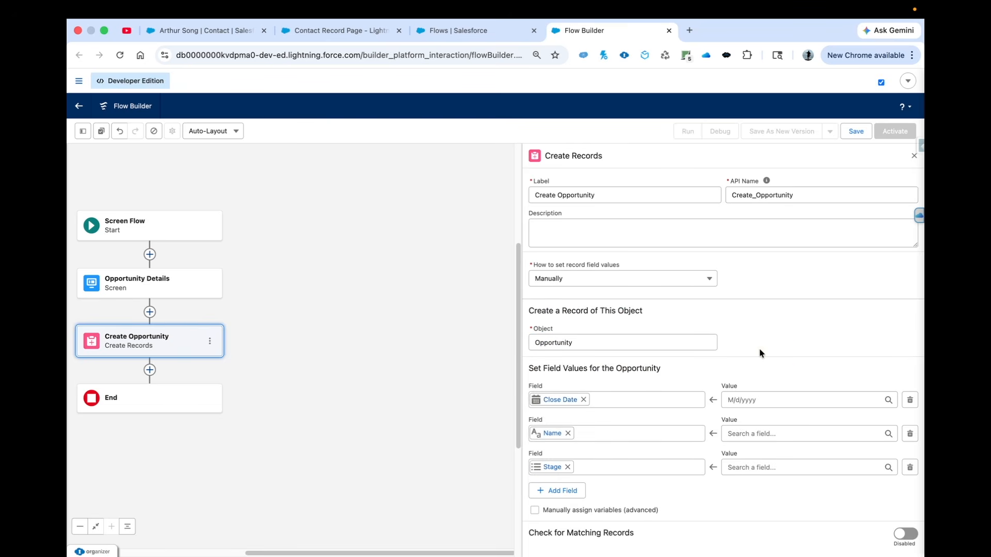
left_click(751, 468)
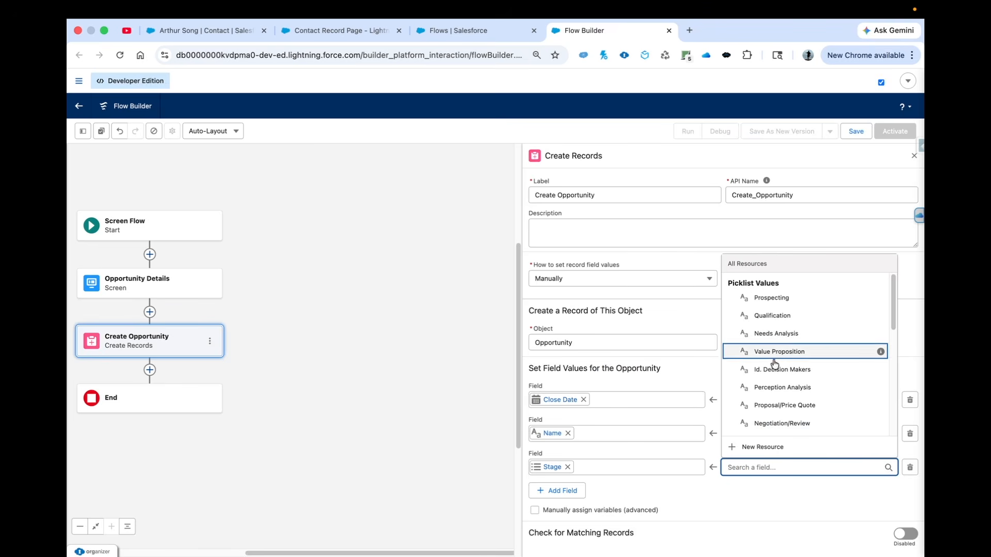
left_click(802, 423)
Map the Name field to the screen's Opportunity Name and the Close Date field to its Close Dtae component
left_click(729, 433)
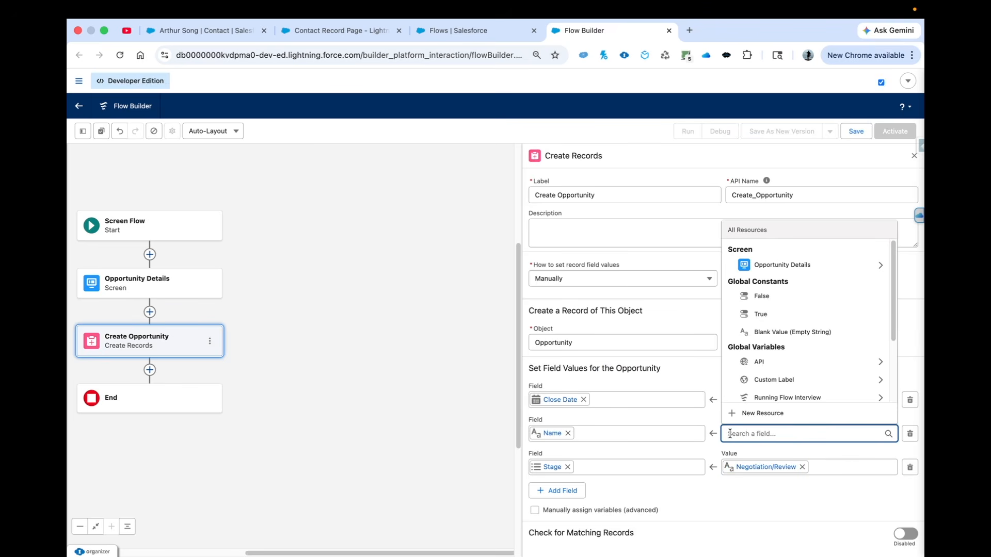
left_click(782, 267)
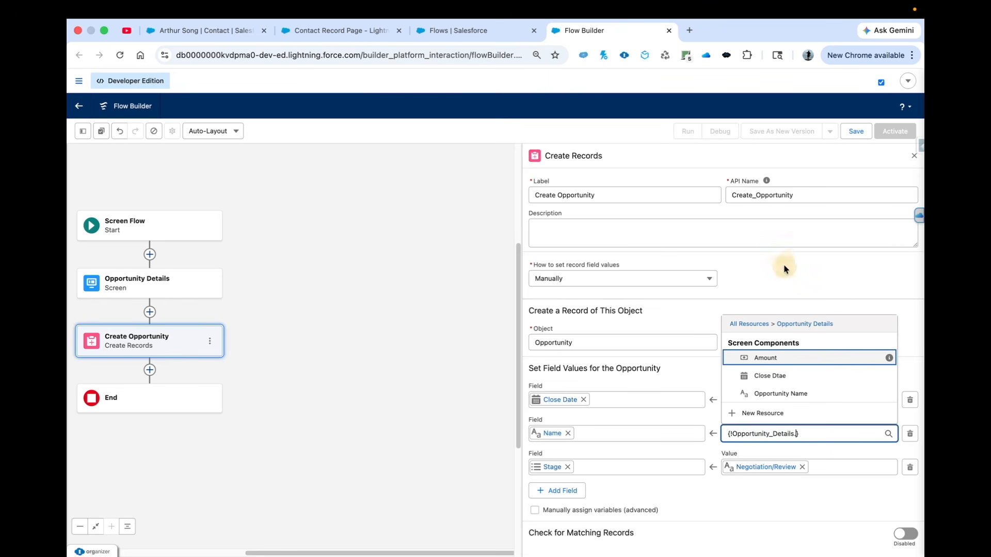
left_click(774, 396)
left_click(753, 400)
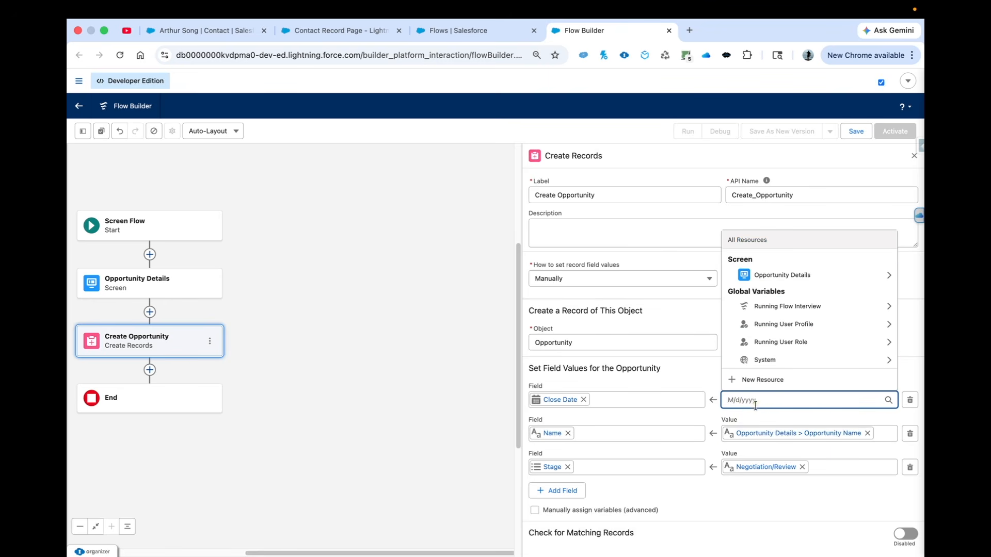
left_click(793, 278)
left_click(763, 359)
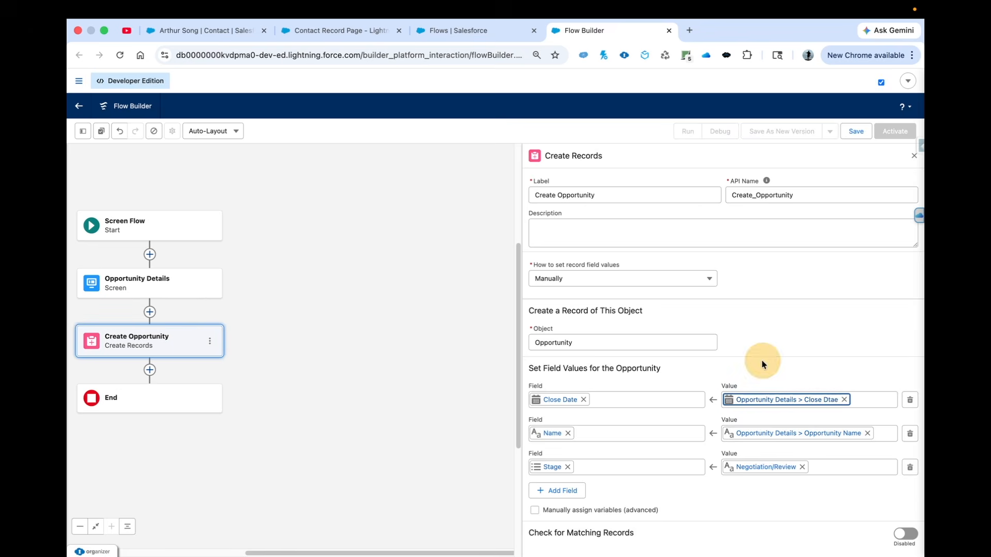
Add the Amount field to the Opportunity record, map it to the screen's Amount component, and close the element's settings
left_click(576, 490)
type("amount")
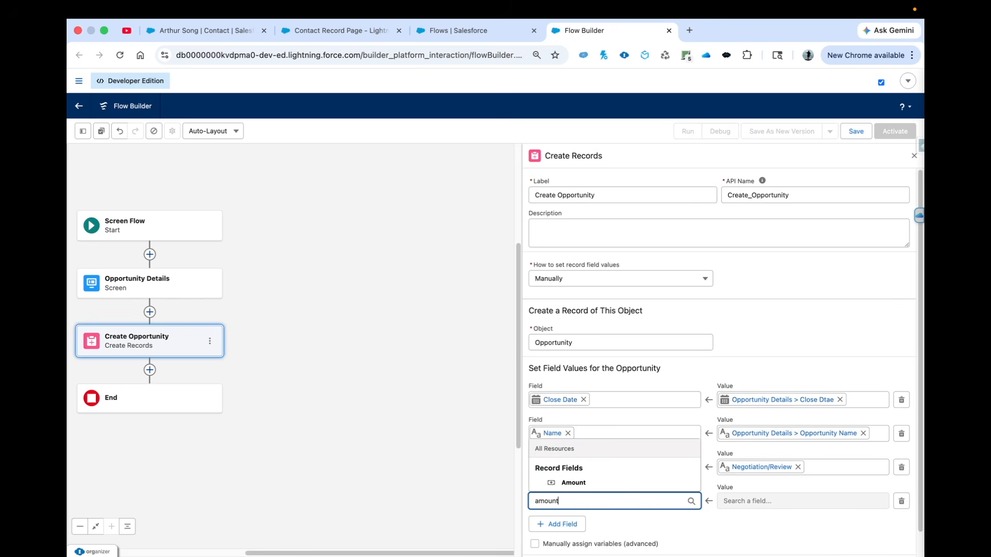
left_click(567, 482)
left_click(743, 498)
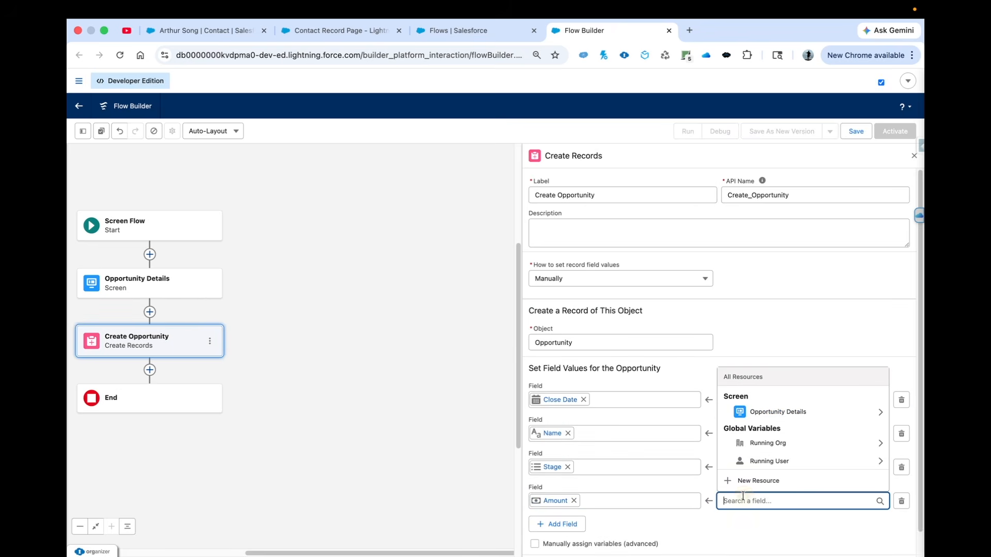
left_click(753, 411)
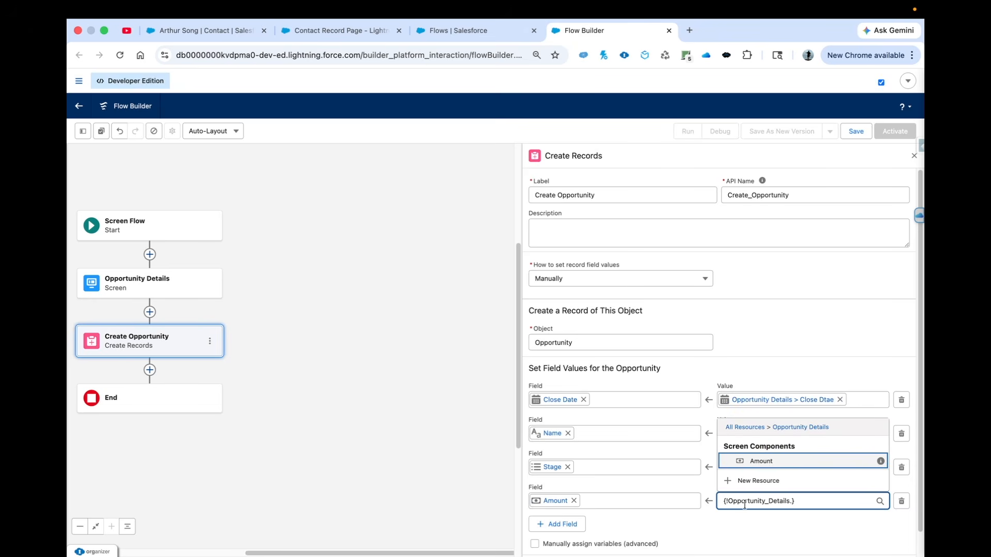
left_click(764, 461)
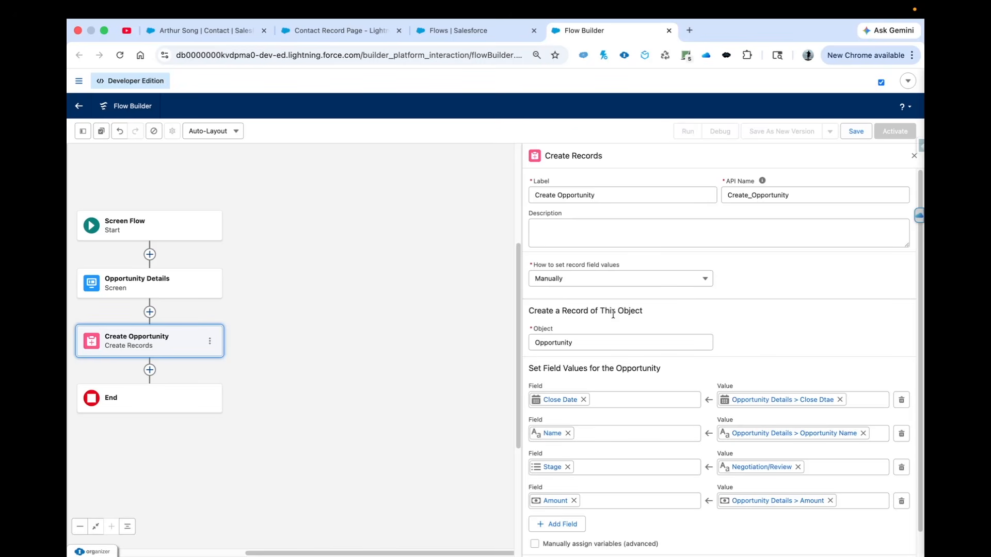
left_click(913, 158)
Add an Open a Page action after the Create Opportunity element
left_click_drag(272, 267, 524, 240)
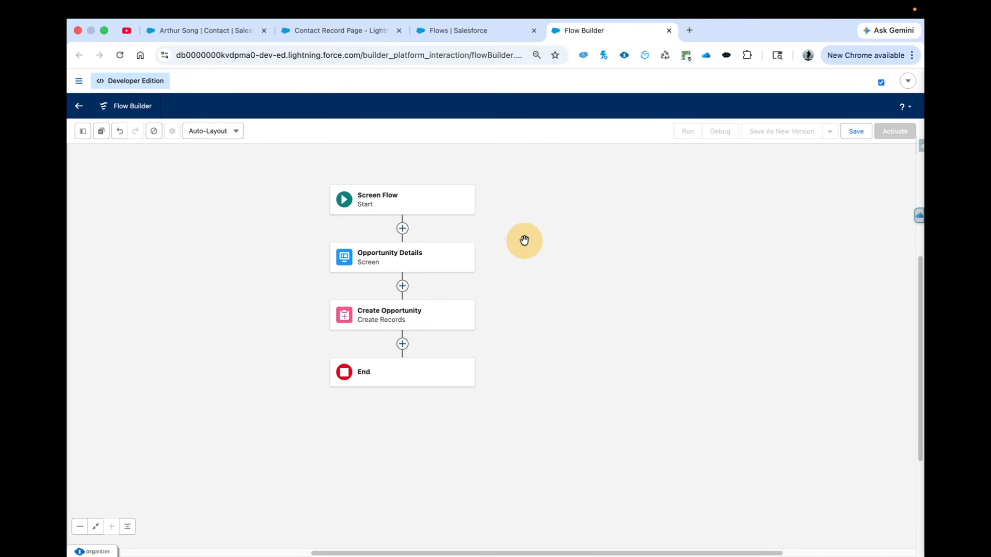
left_click(403, 343)
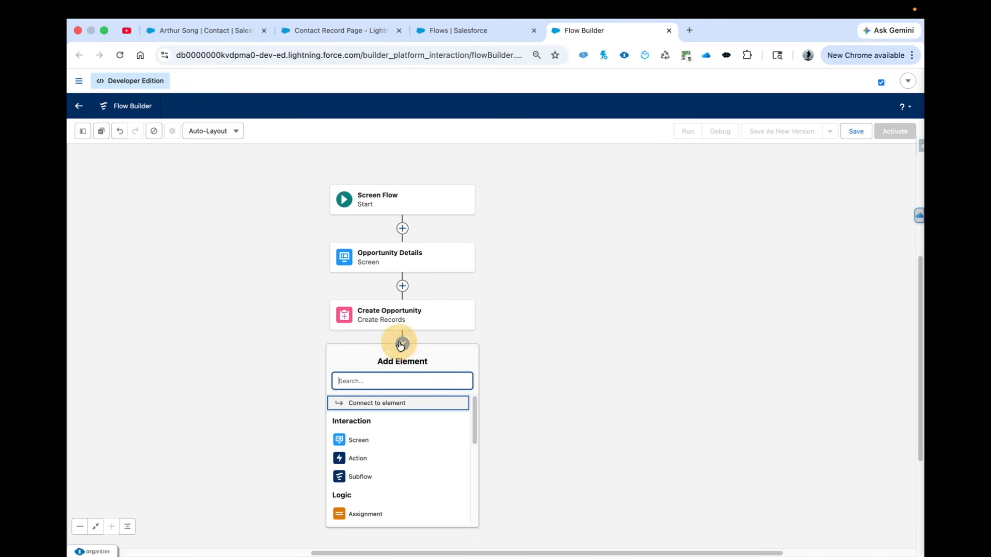
type("open")
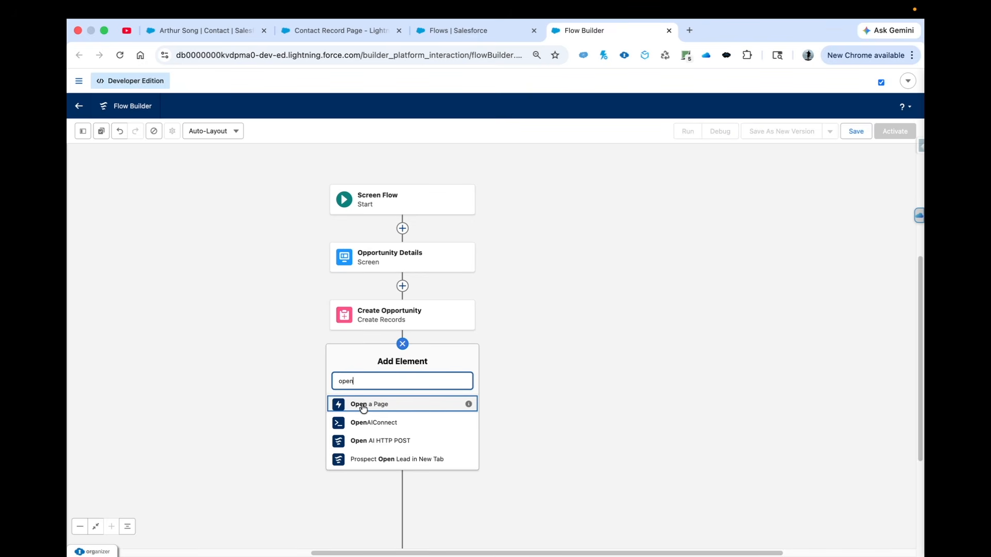
left_click(367, 408)
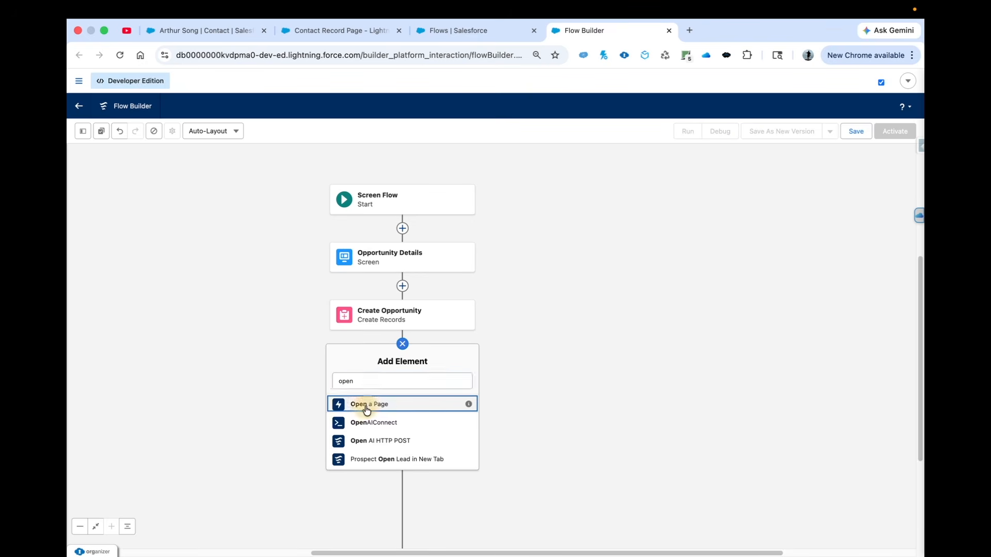
left_click_drag(520, 300, 394, 316)
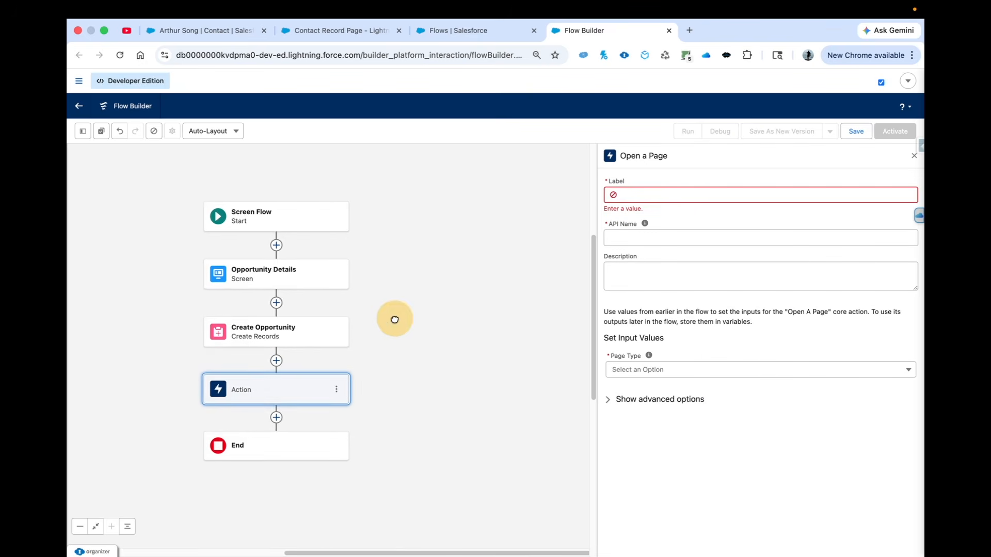
Label the Open a Page action Redirect User to Opportunity with the API name Redirect_User_to_Opportunity
left_click(624, 192)
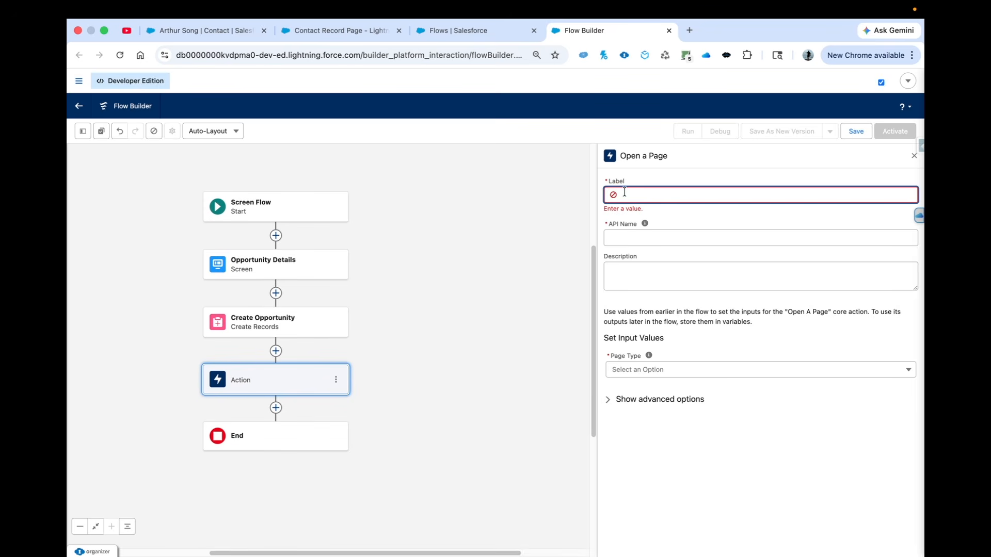
key("Caps_Lock")
type("Reditr")
key("BackSpace")
type("rect User to Opportunity")
left_click(630, 232)
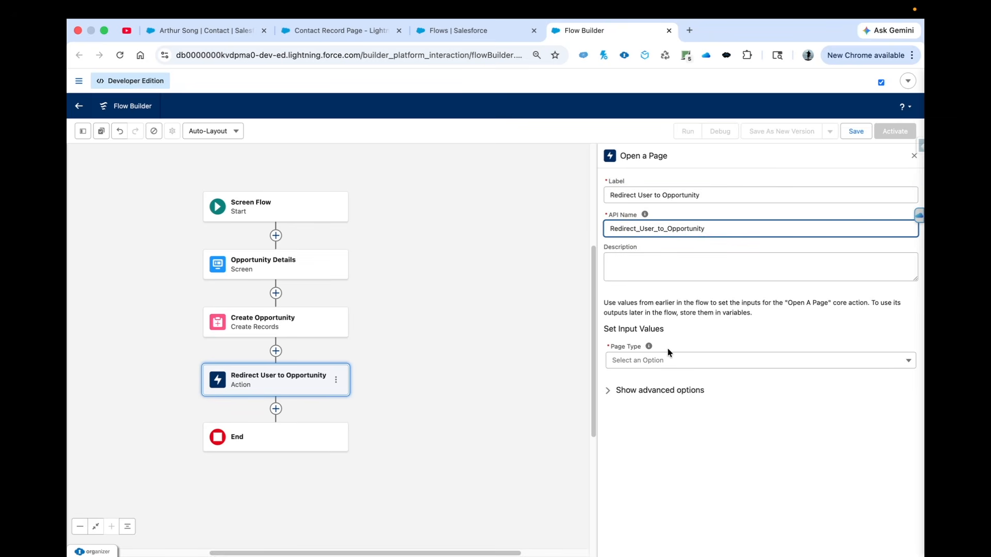
Set the action's page type to Salesforce Record Page and its Record ID to the Opportunity ID from Create Opportunity
left_click(635, 361)
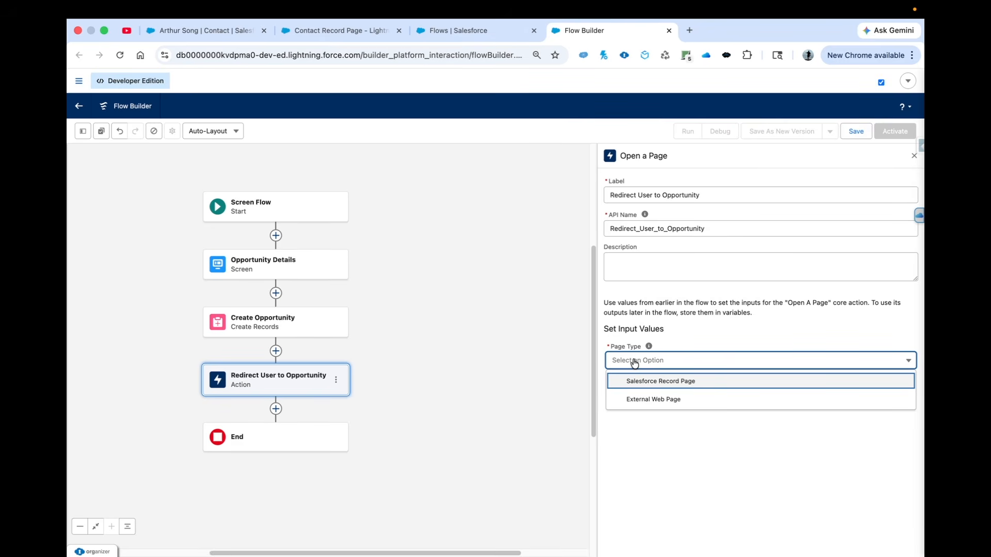
left_click(658, 381)
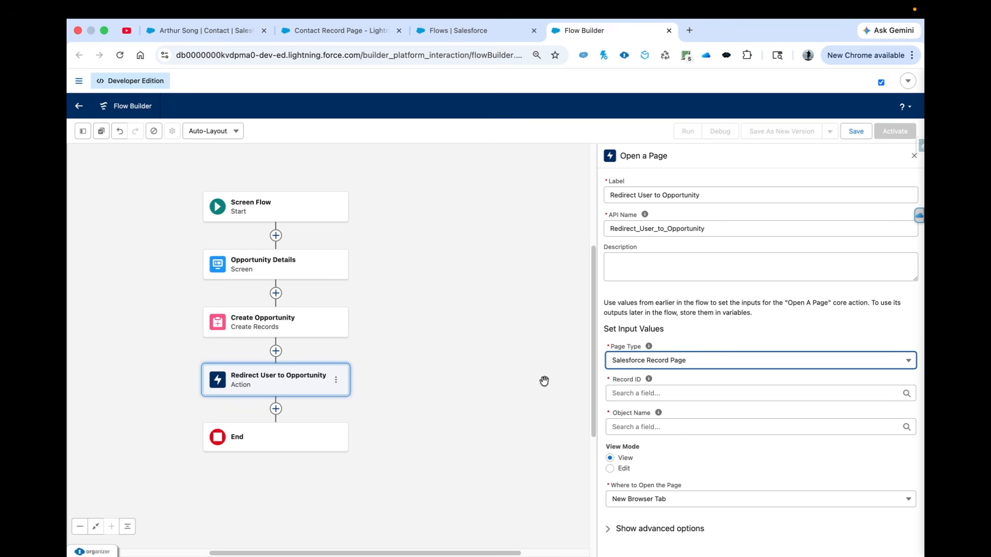
left_click(633, 392)
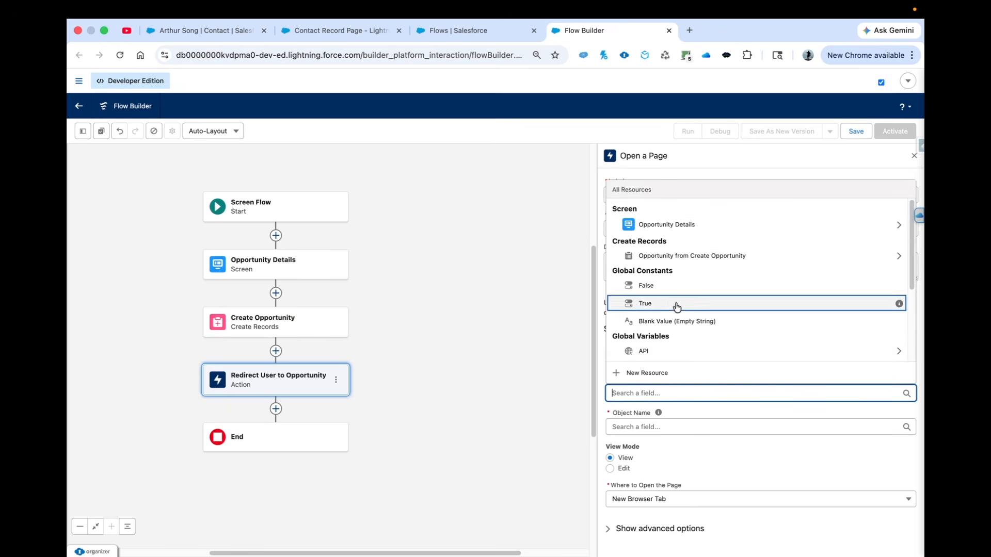
left_click(714, 261)
type("Id")
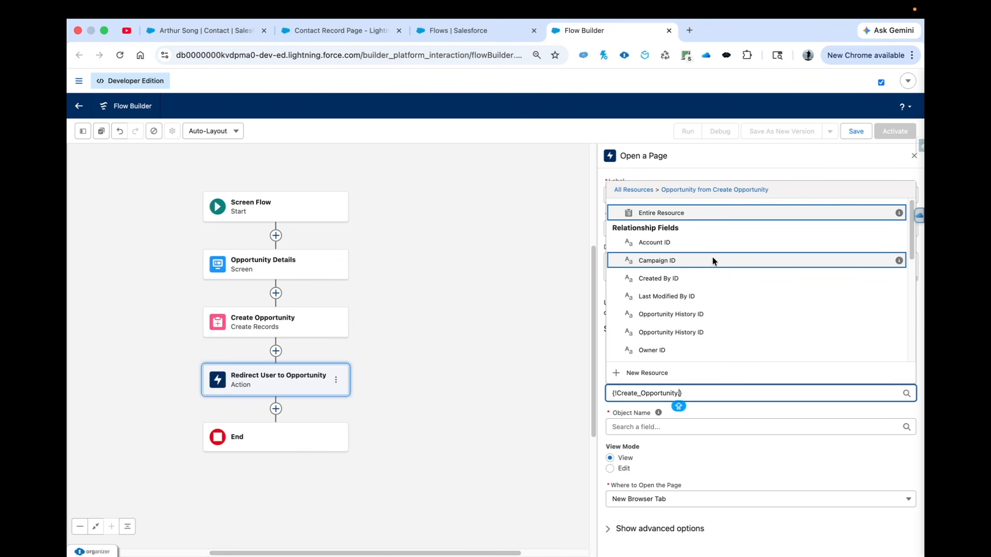
left_click(694, 410)
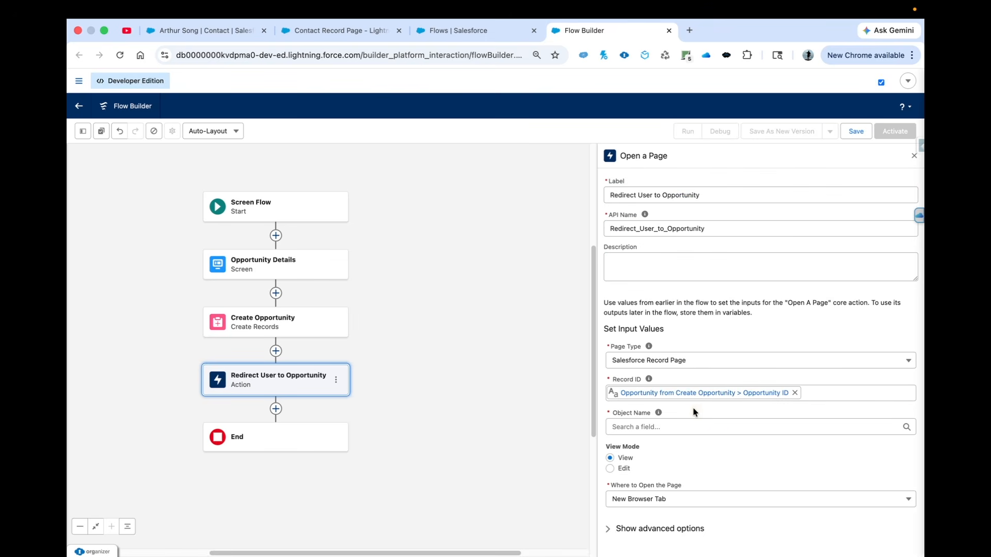
Enter Opportunity as the Object Name of the Redirect User to Opportunity action
left_click(628, 429)
type("Opportunity")
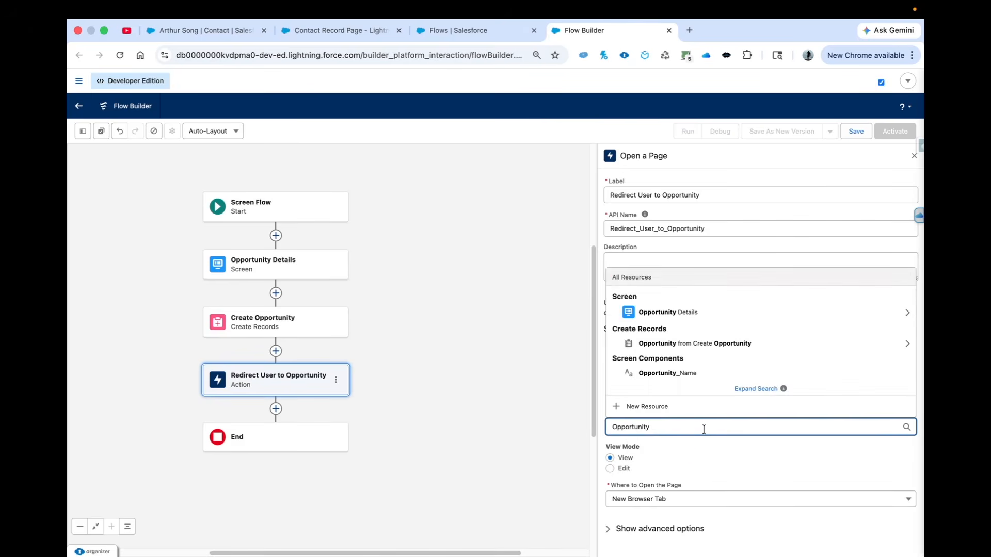
left_click(680, 453)
mouse_move(658, 414)
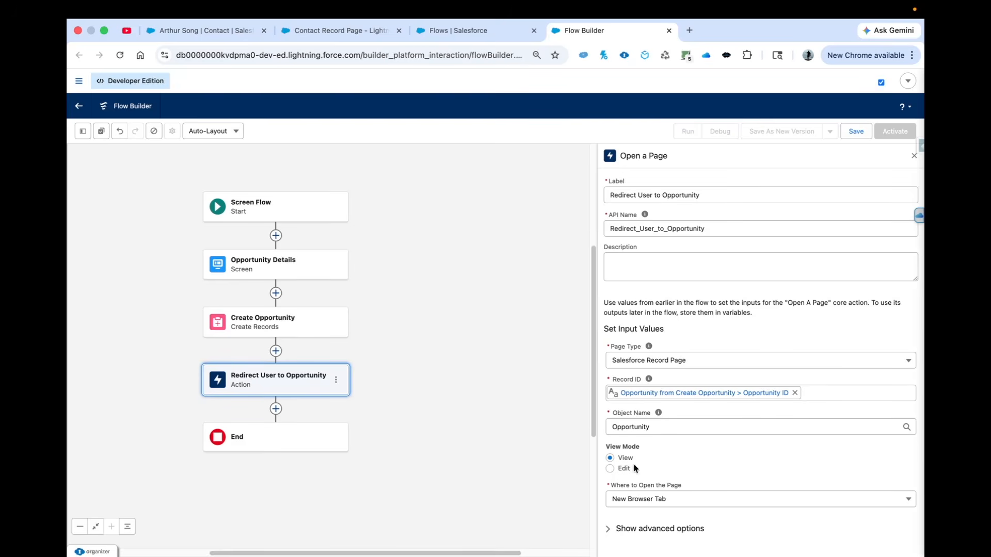
Review the choices for where the page opens, keeping New Browser Tab, and check the action's advanced options
left_click(646, 501)
left_click(644, 520)
left_click(643, 502)
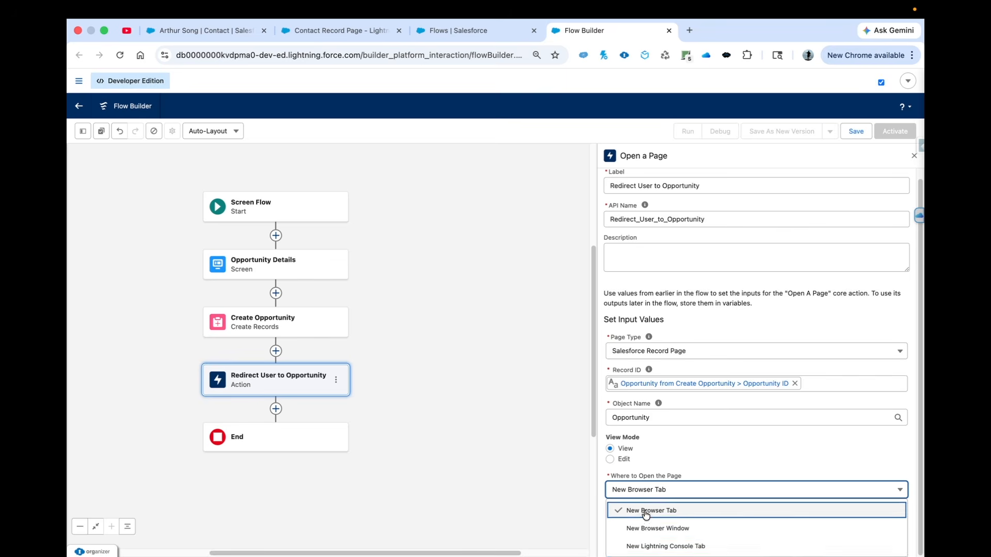
left_click(603, 526)
left_click(609, 531)
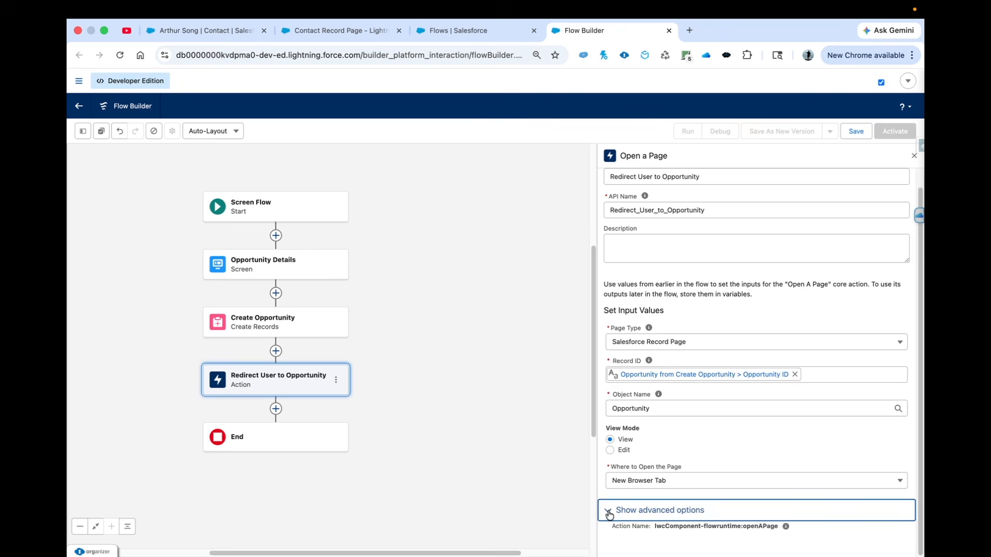
left_click(609, 512)
Save the flow as Opportunity Wizard with the API name Opportunity_Wizard and activate it
left_click(856, 132)
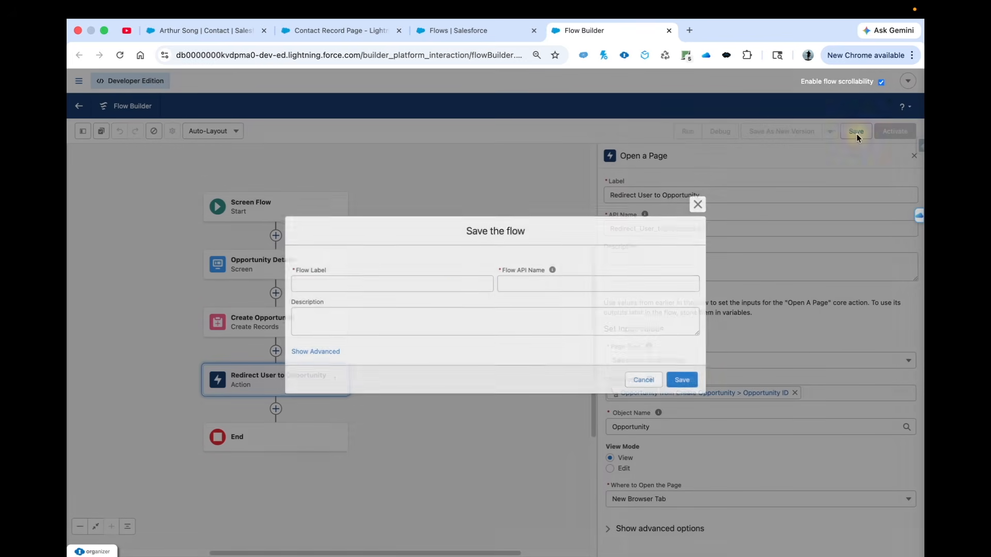
left_click(376, 281)
type("Opportunity ")
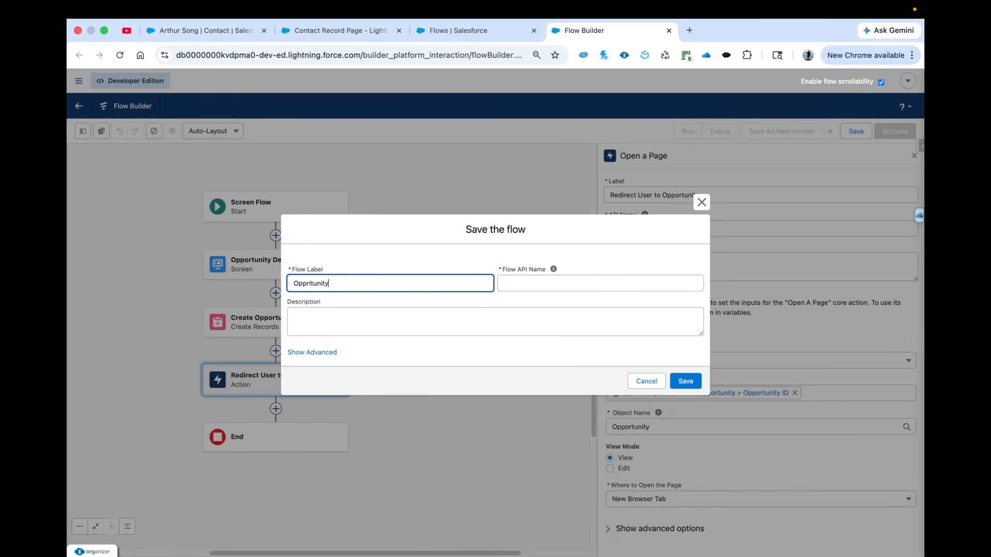
type("Wizard")
left_click(505, 283)
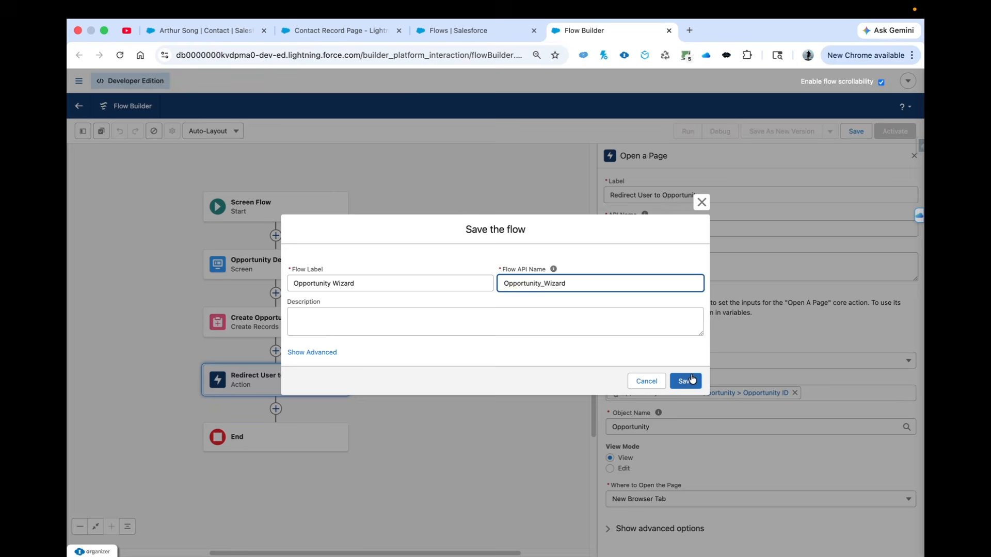
left_click(686, 381)
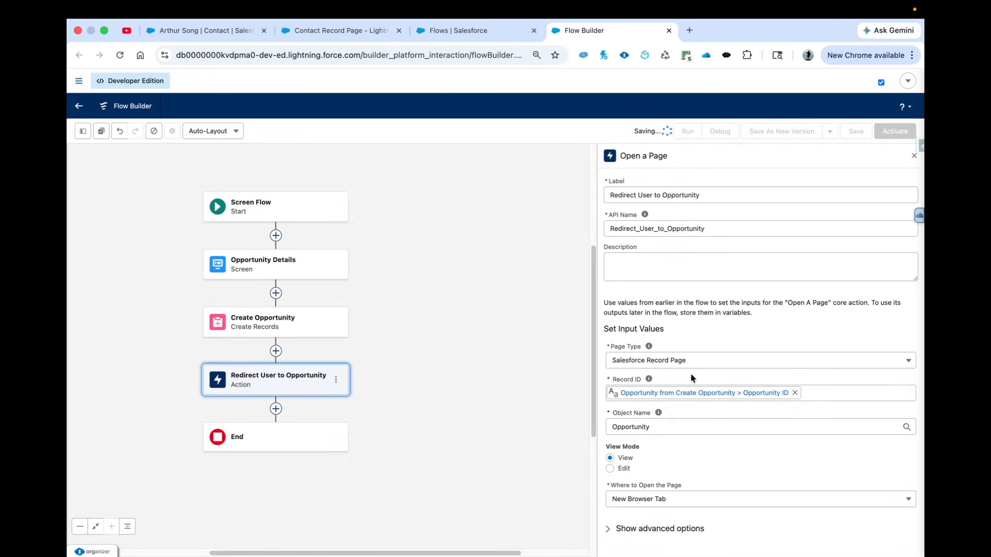
left_click(896, 132)
Reload the Contact Record Page in Lightning App Builder and open the contact's record page for editing
left_click(332, 32)
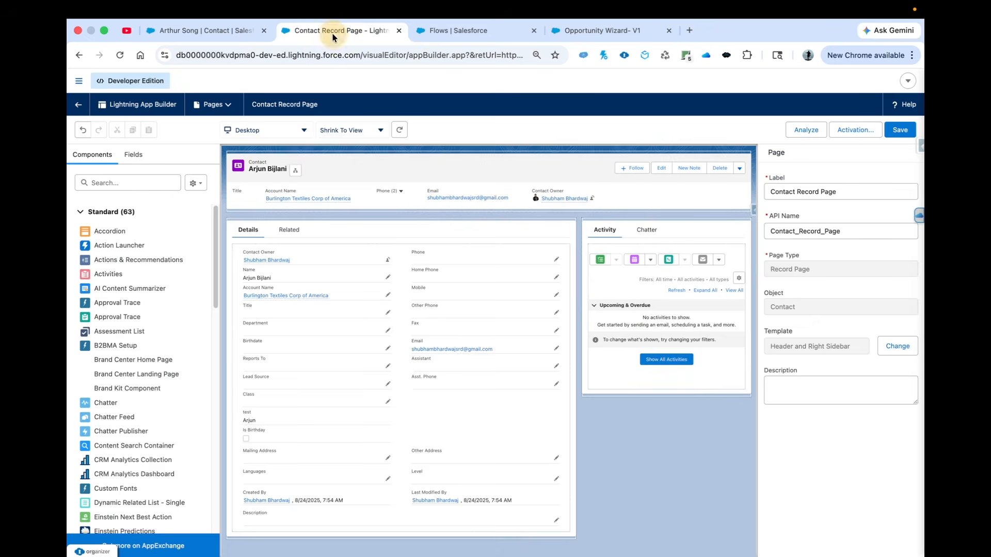
left_click(119, 59)
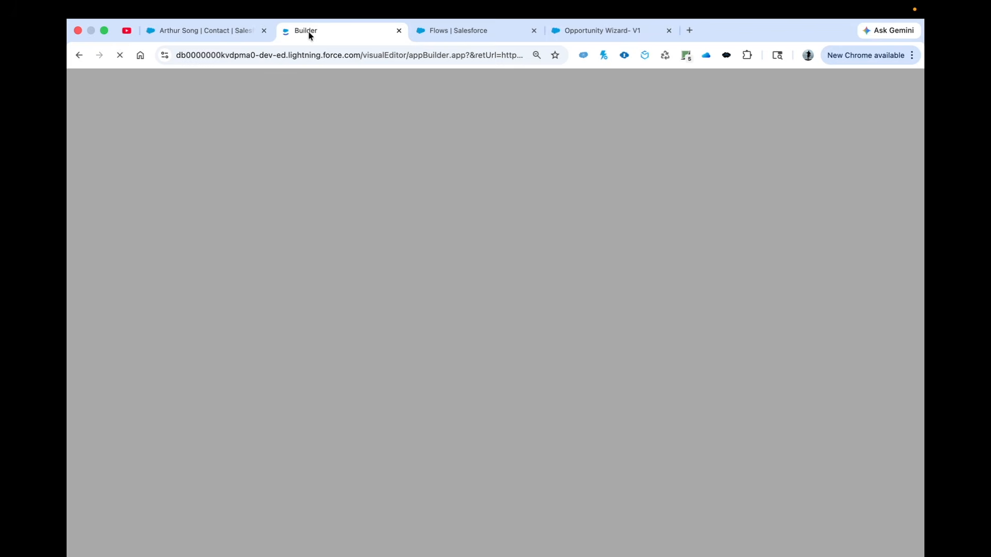
left_click(199, 31)
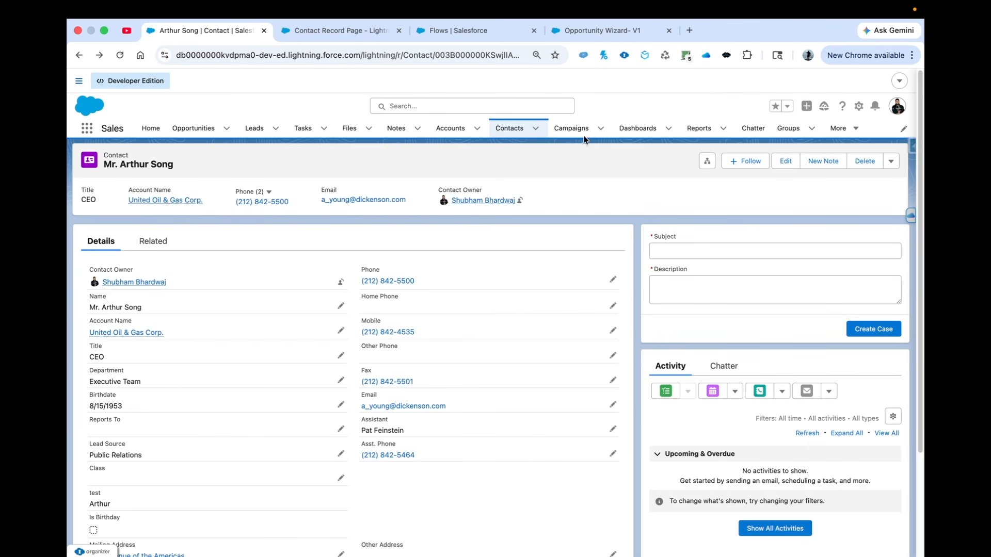
left_click(859, 107)
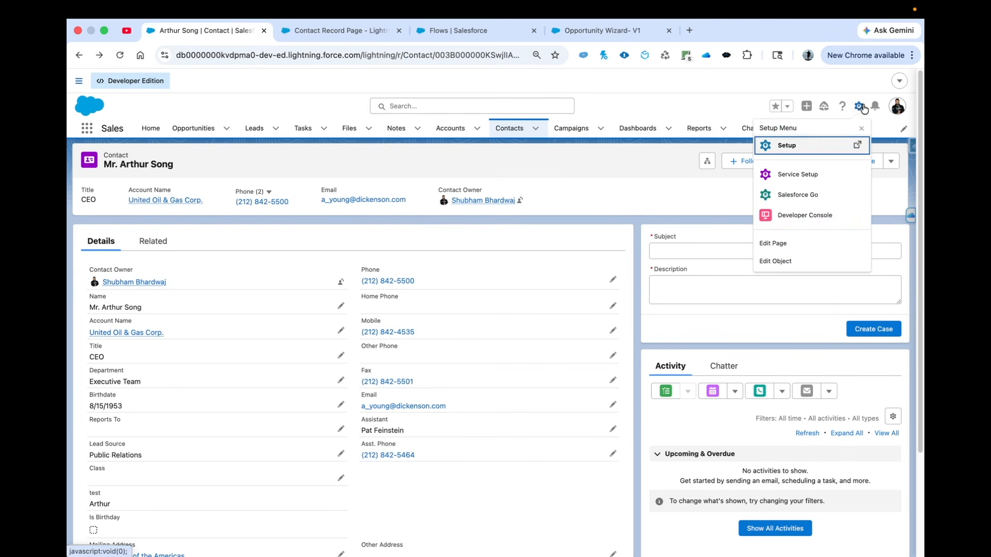
left_click(779, 243)
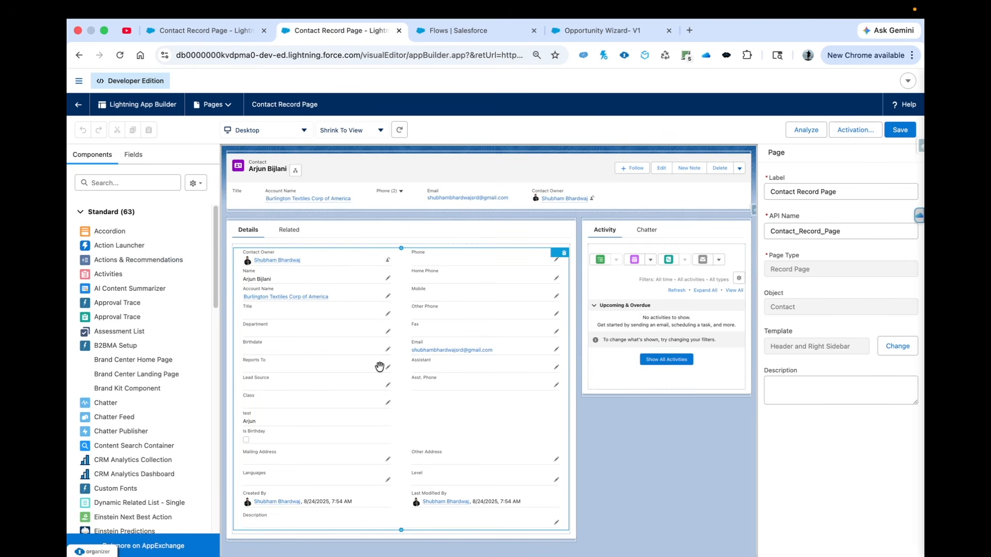
Search the components for flow and place a Flow component above the Activity section of the Contact Record Page
left_click(127, 183)
type("flow")
left_click_drag(102, 233, 615, 234)
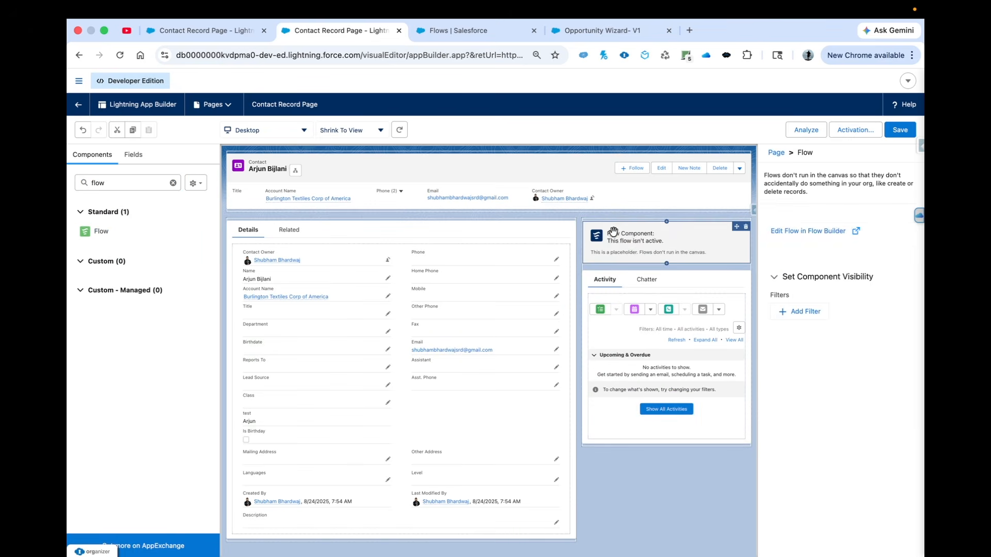
Set the Flow component to run Opportunity Wizard and save the Contact Record Page
double_click(799, 233)
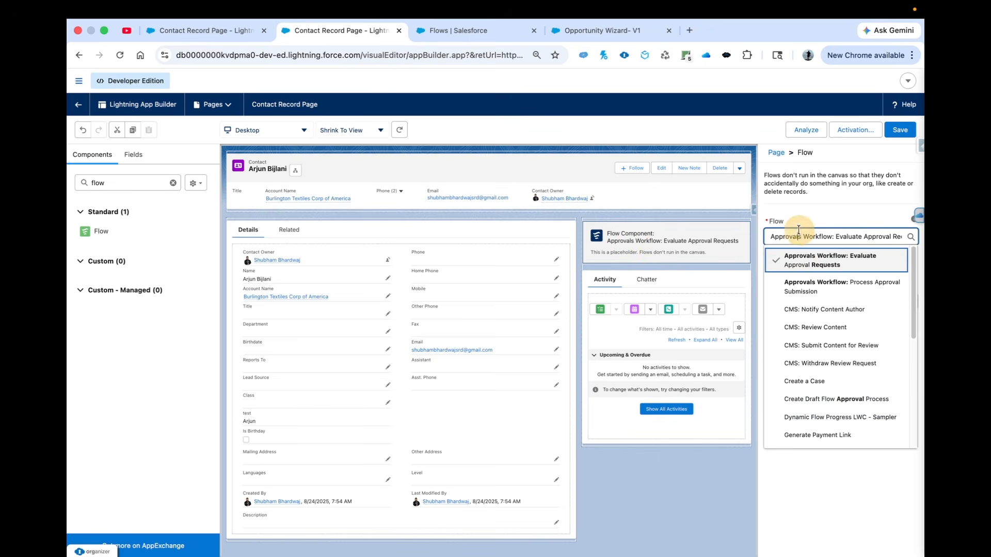
triple_click(798, 232)
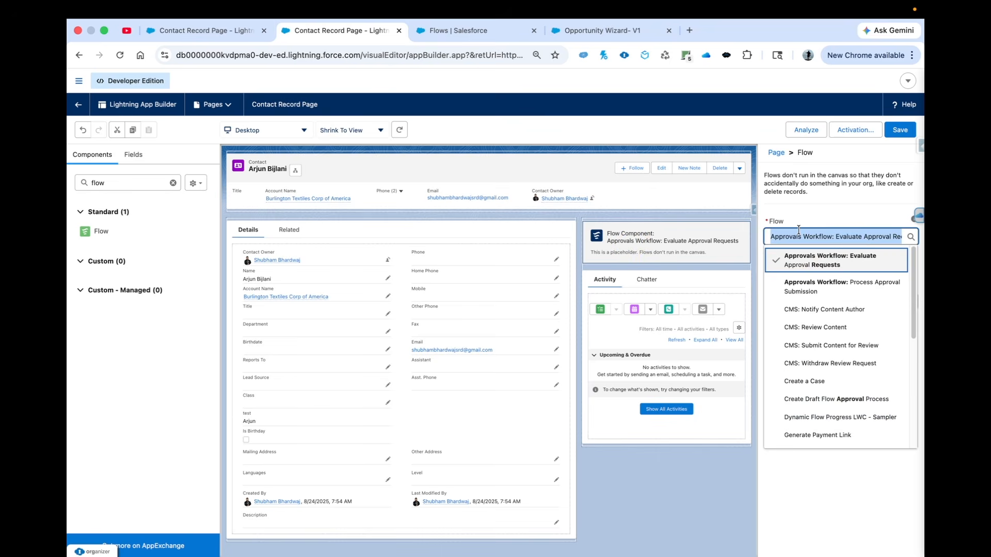
type("oppo")
left_click(827, 281)
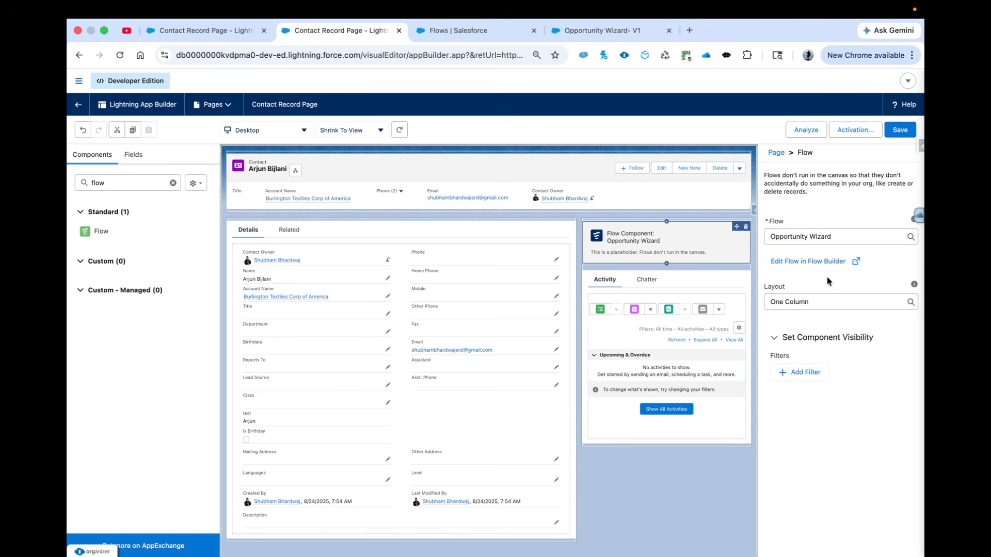
left_click(907, 132)
Return to the Opportunity Wizard flow and add an Account ID field row to the Create Opportunity element
left_click(604, 33)
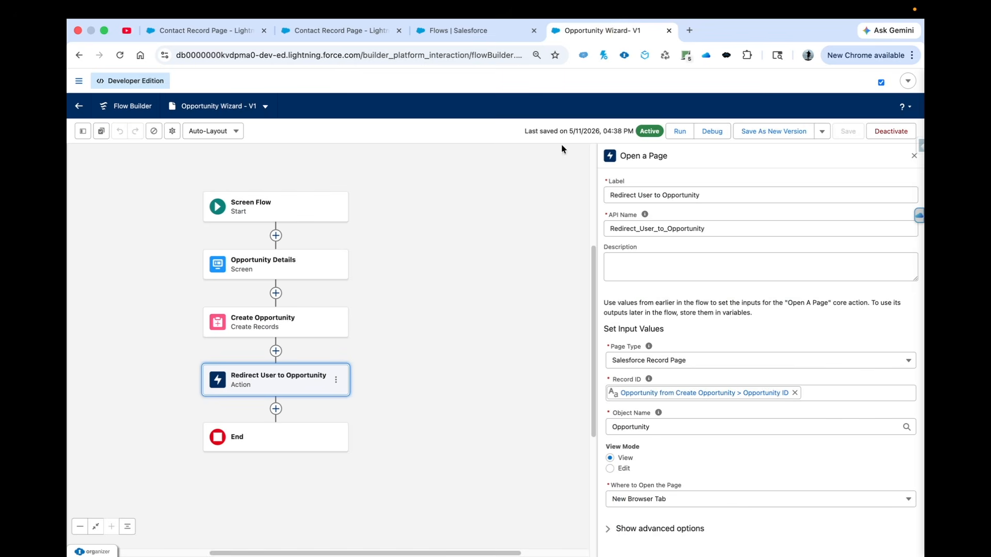
left_click(278, 314)
scroll(641, 381, "down", 2)
left_click(551, 497)
type("acc")
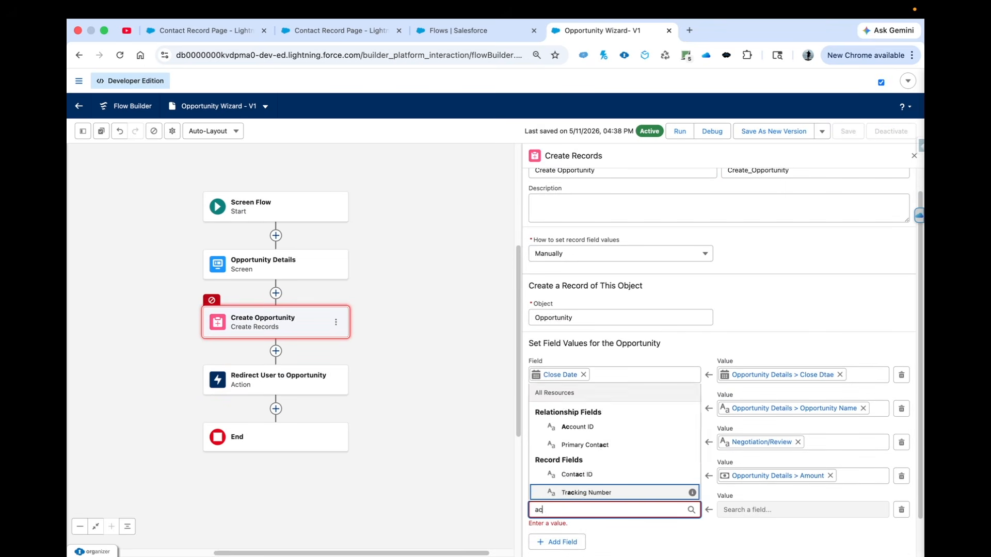
left_click(567, 489)
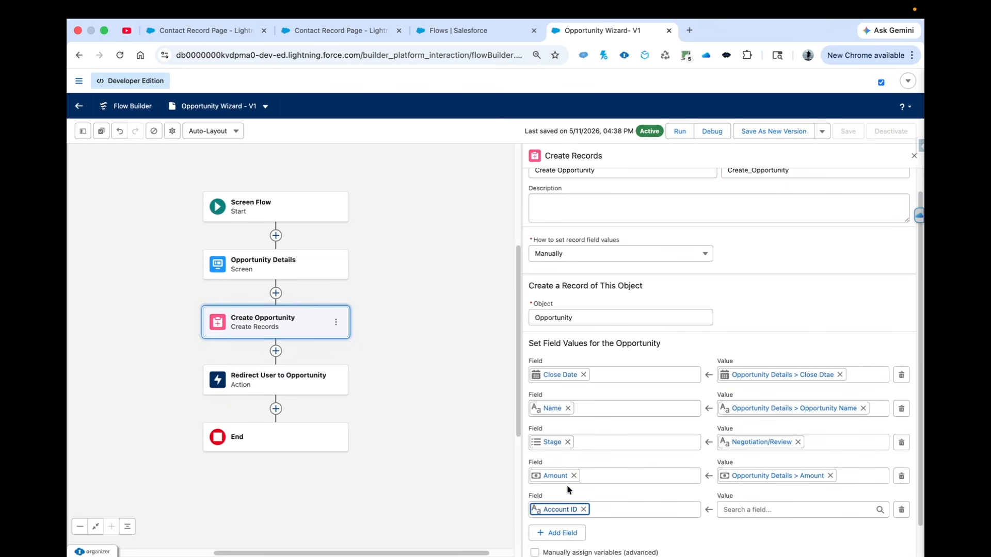
Start a new variable resource for the Account ID value, named Contact, with the data type Record
left_click(748, 512)
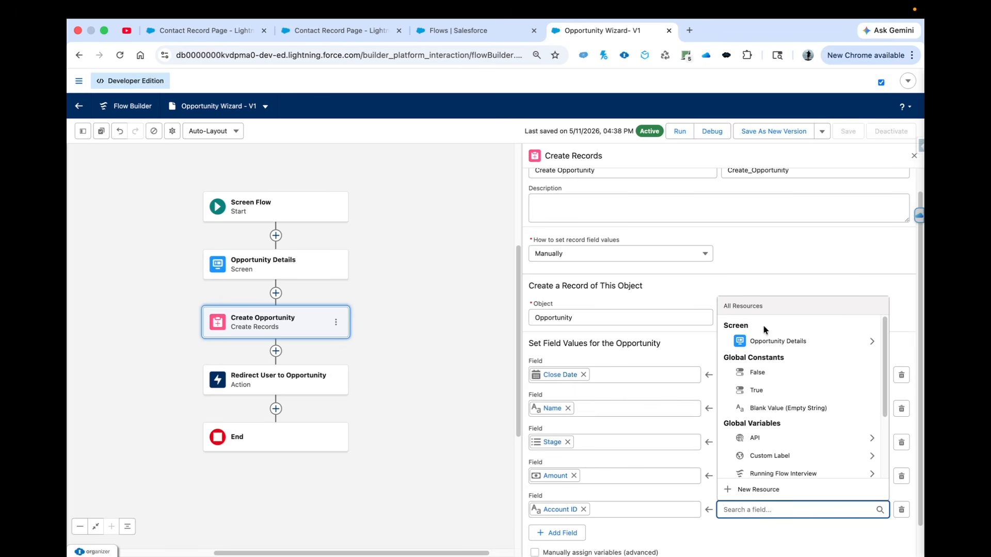
left_click(757, 489)
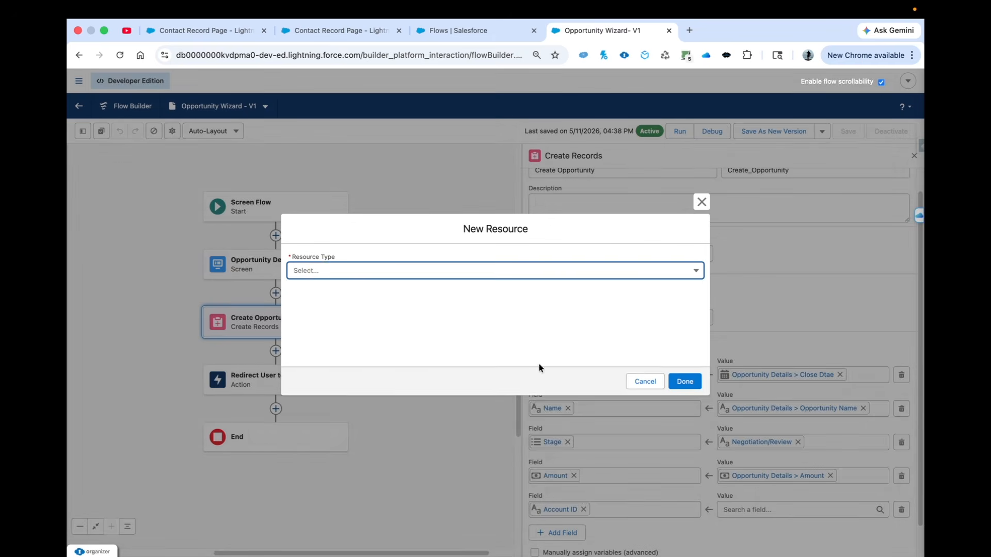
left_click(321, 273)
left_click(318, 288)
left_click(315, 292)
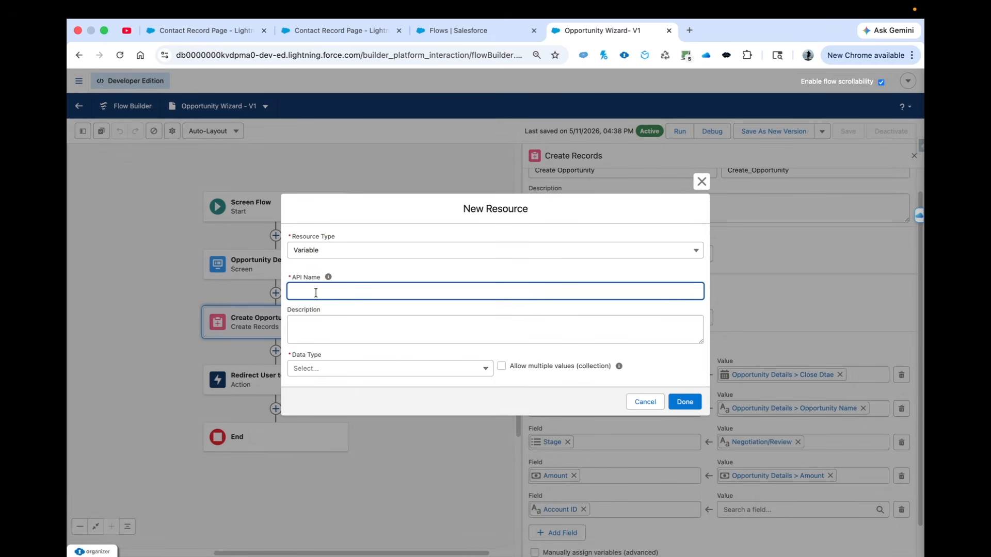
type("Contact")
left_click(302, 368)
left_click(321, 187)
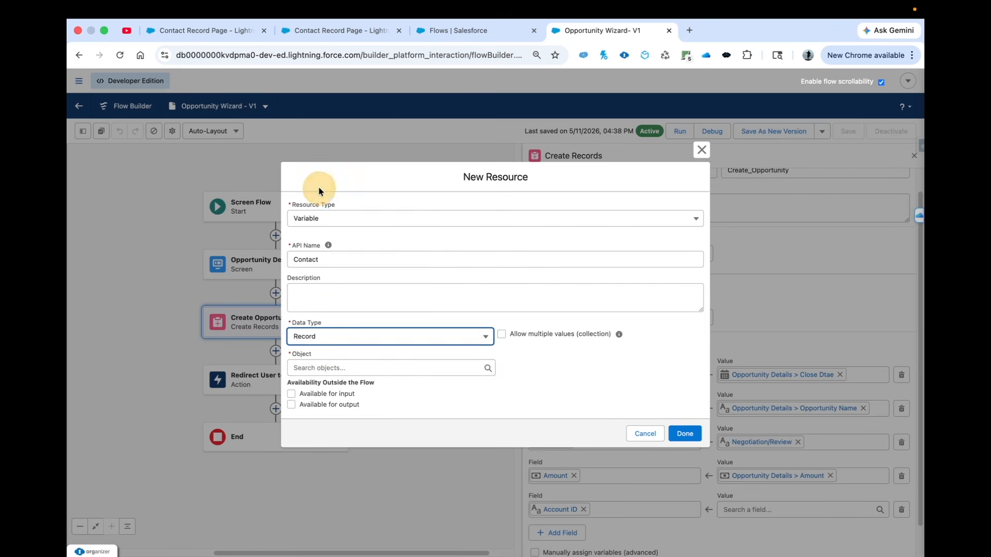
Set the variable's object to Contact, make it available for input, and finish creating it
left_click(337, 367)
type("contact")
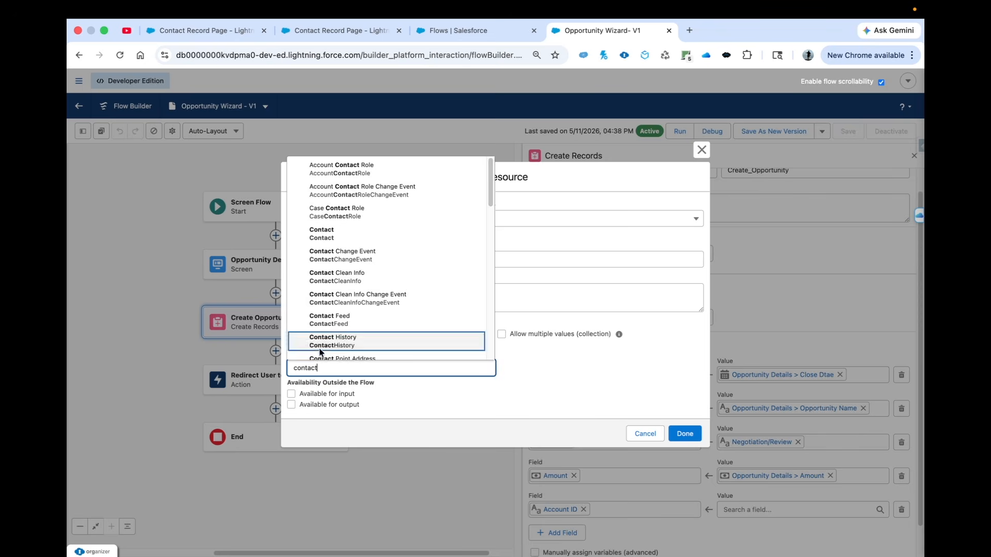
left_click(321, 233)
left_click(291, 393)
left_click(690, 435)
Replace the Account ID value in the Create Opportunity element with the Contact variable's Account ID field
left_click(734, 509)
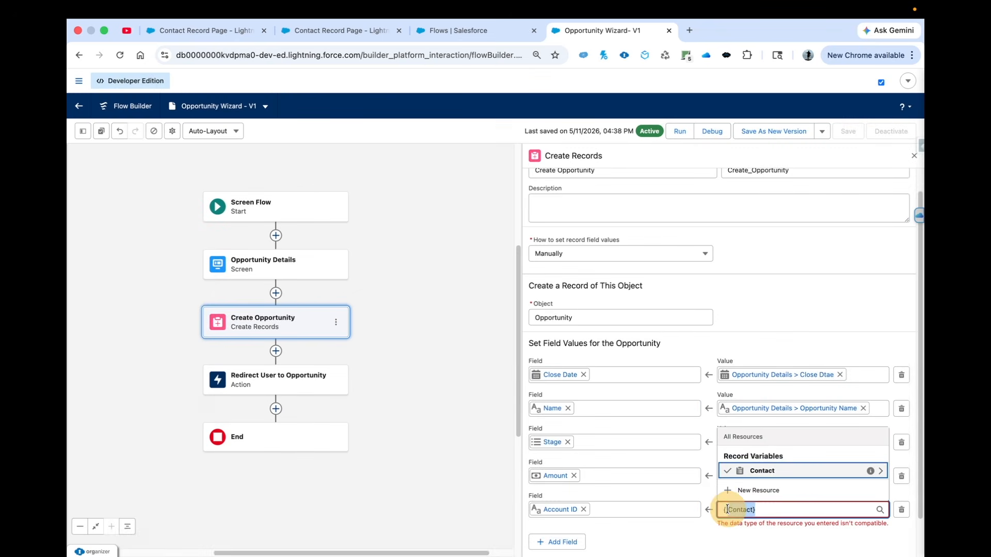
key("ctrl+a")
key("BackSpace")
type("con")
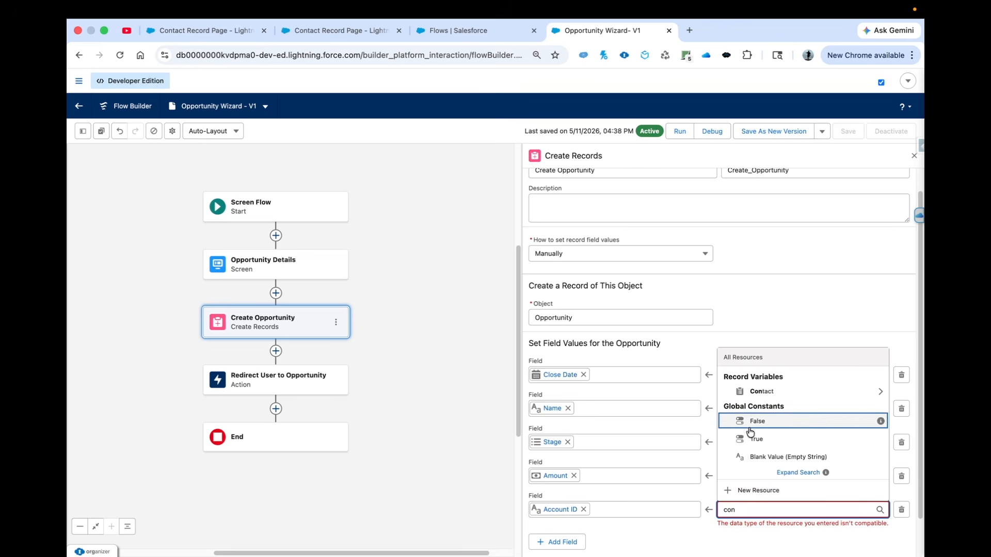
left_click(760, 391)
type("act.acc}")
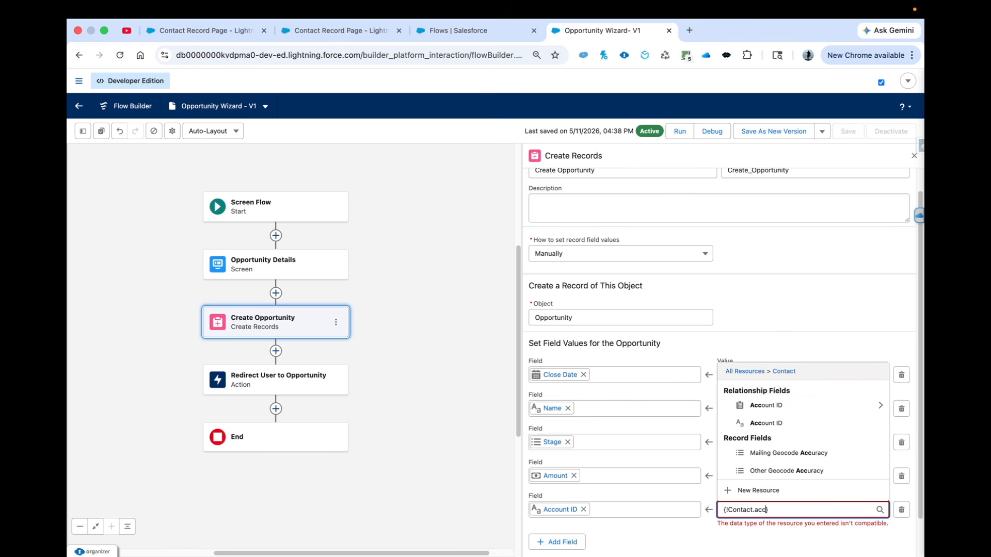
left_click(766, 358)
Save the Opportunity Wizard flow with the account mapping as a new version and activate it
left_click(773, 132)
left_click(684, 399)
left_click(891, 133)
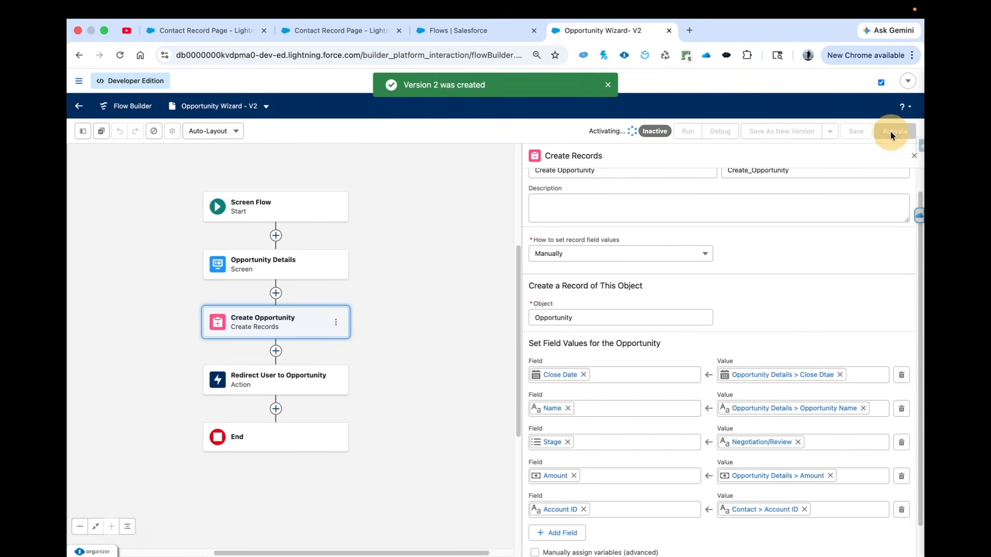
Reload the Contact Record Page editor, pass all record field values into the flow component's Contact variable, save, and return to the contact record
left_click(329, 28)
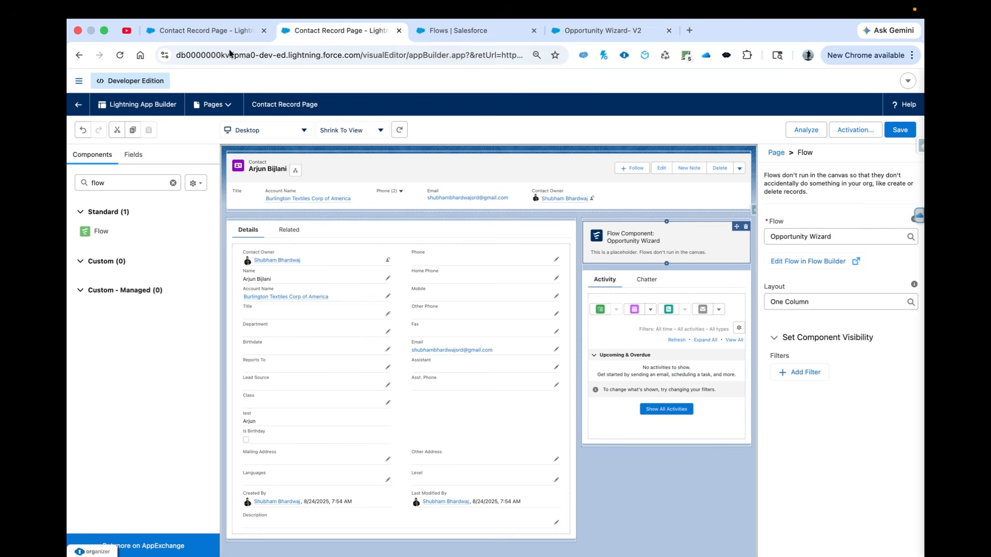
left_click(120, 56)
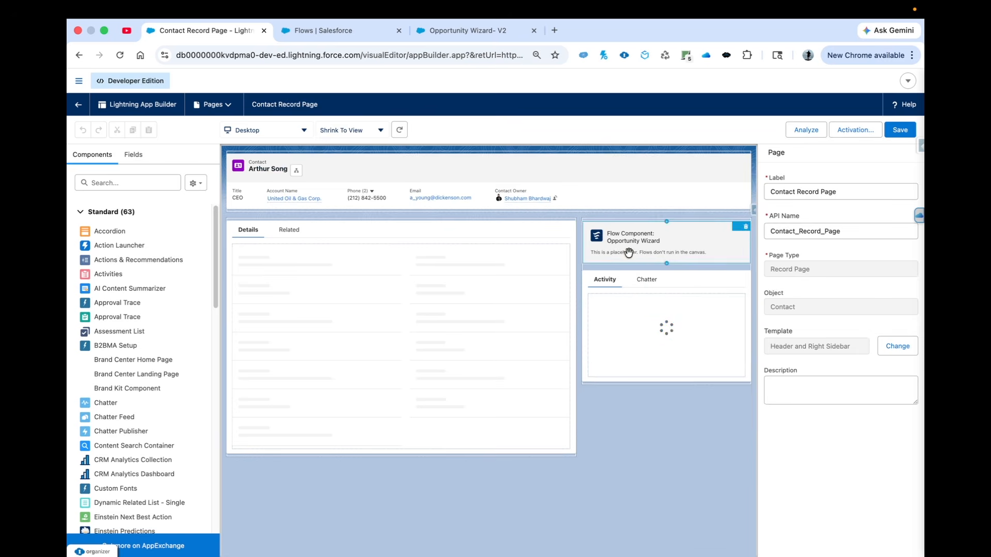
left_click(627, 247)
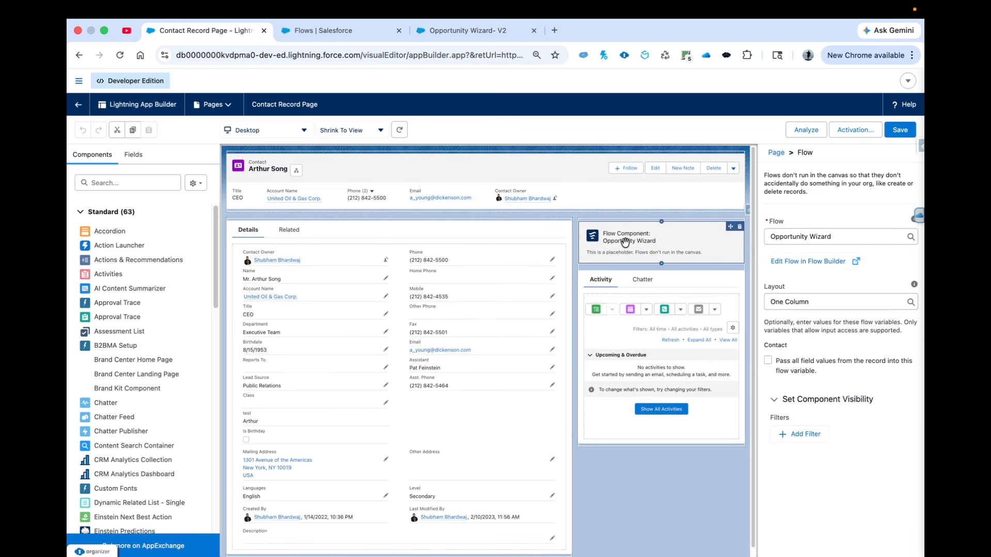
left_click(768, 363)
left_click(898, 133)
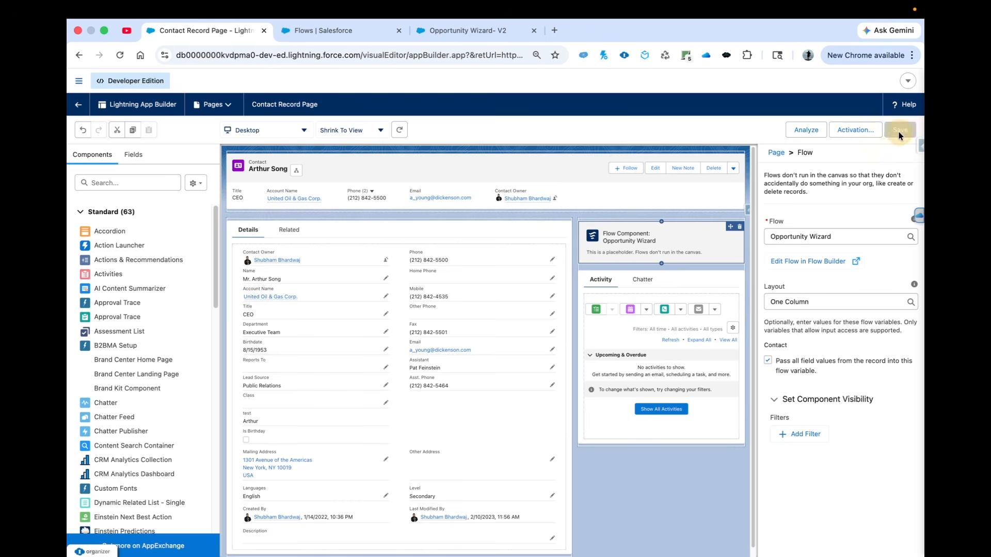
left_click(80, 104)
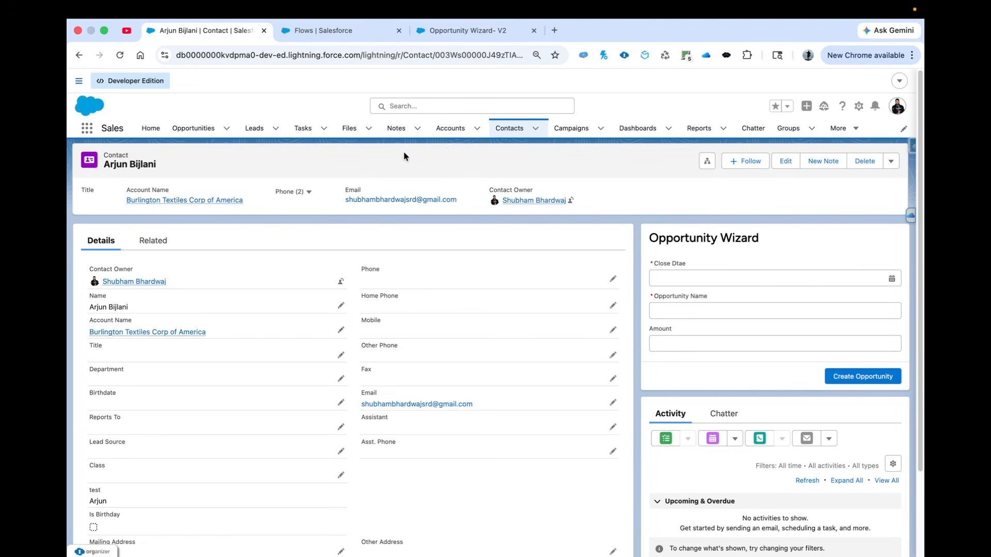
Create an opportunity through the contact's Opportunity Wizard with close date May 31, 2026, name Burlington Dummy Opp and amount 20000
left_click(747, 283)
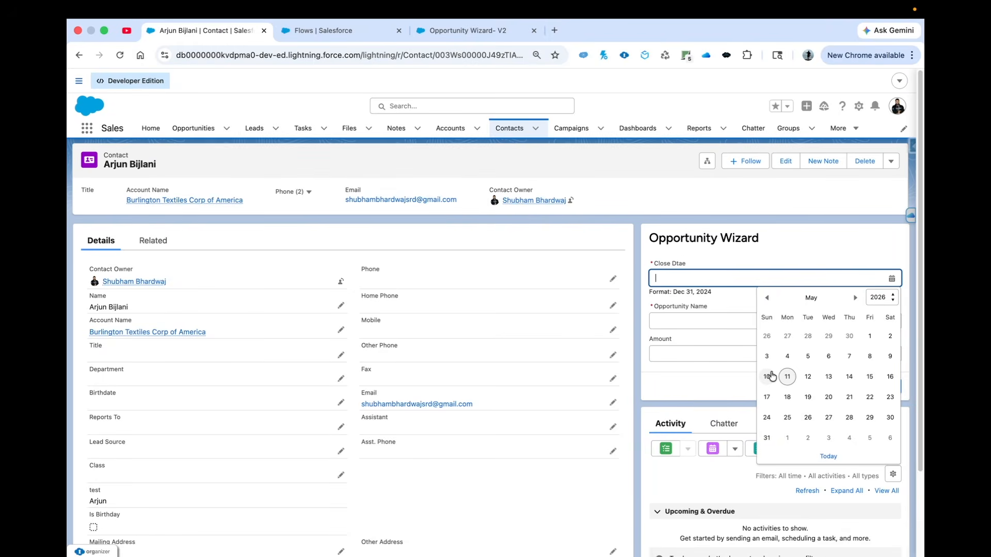
left_click(766, 438)
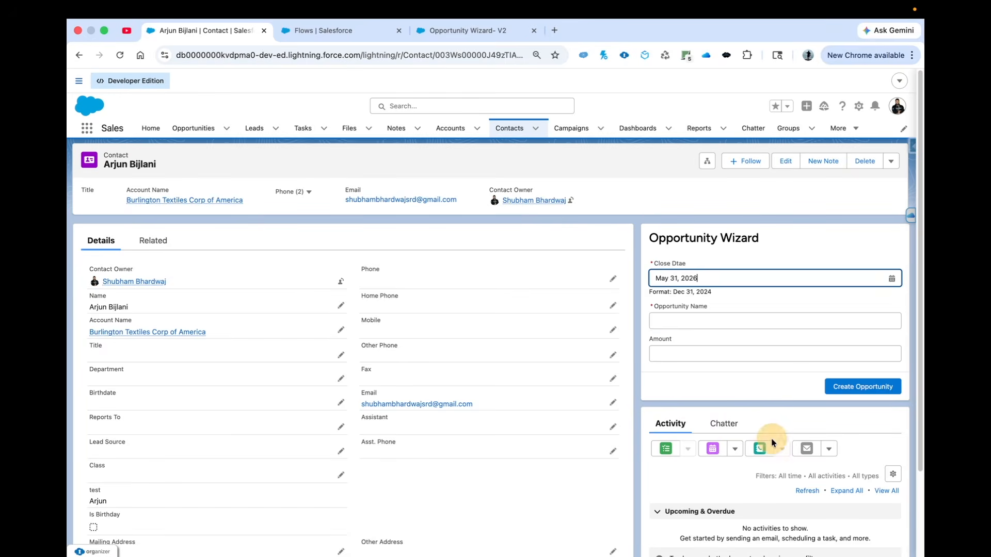
left_click(684, 322)
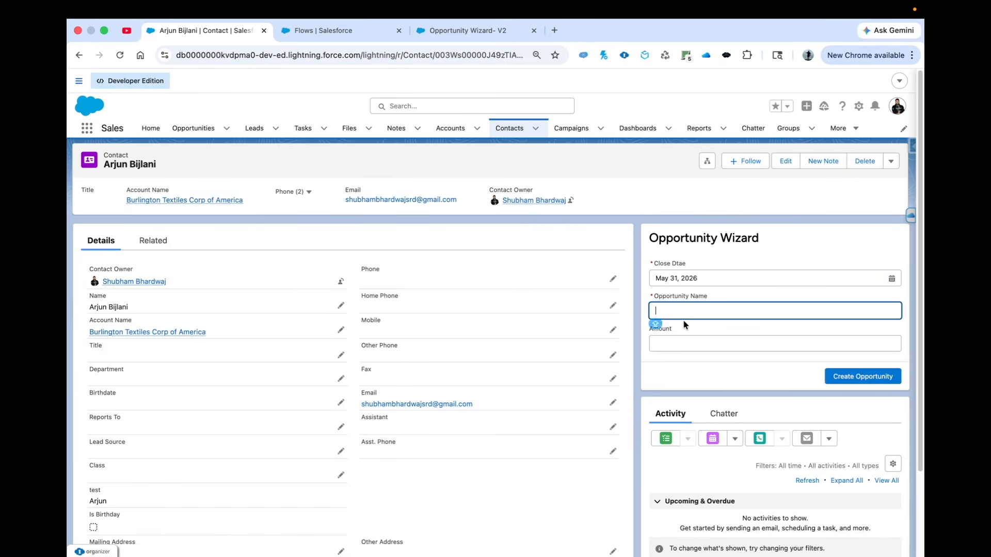
type("Burlington Dummy Opp")
left_click(666, 343)
type("200000")
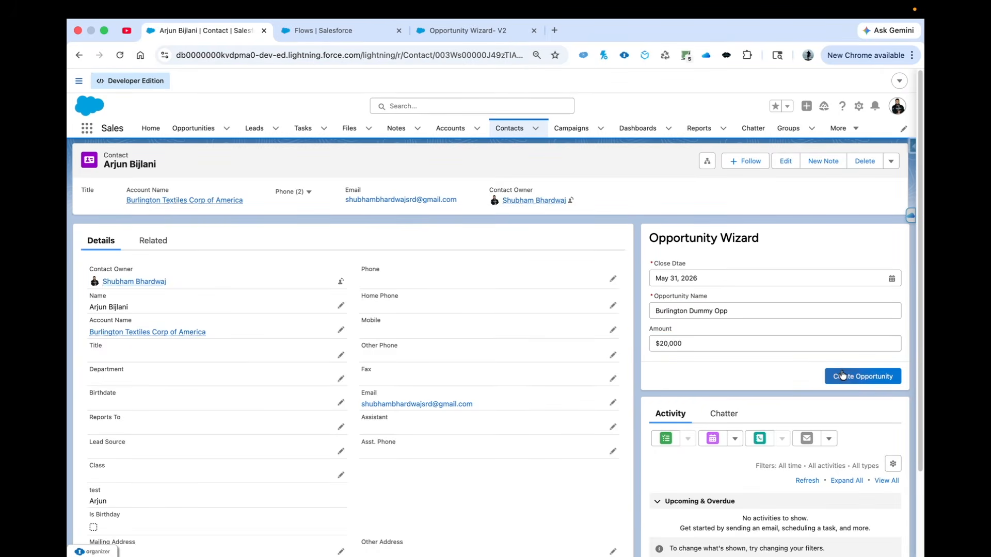
left_click(842, 374)
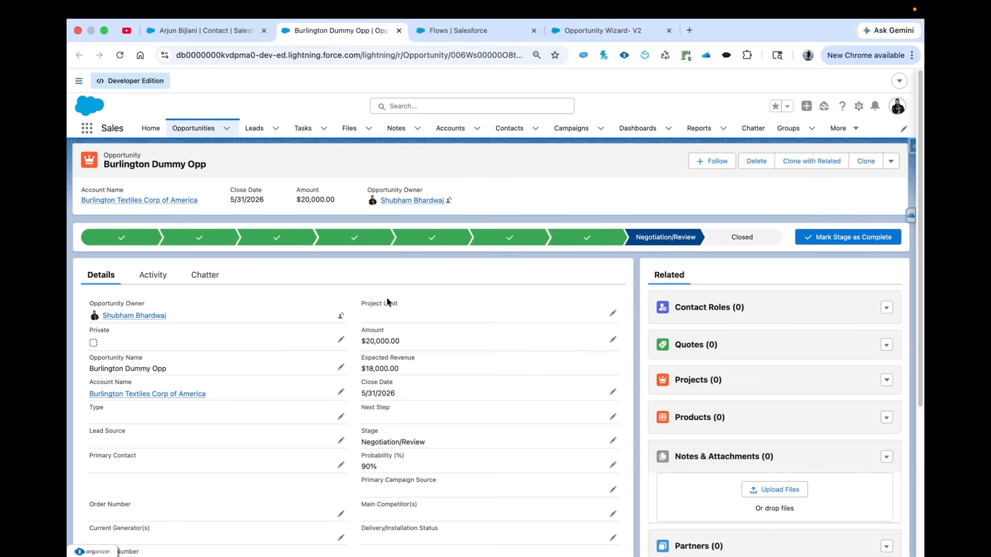
Return to the flow and set the Redirect User to Opportunity action's View Mode to Edit
left_click(588, 32)
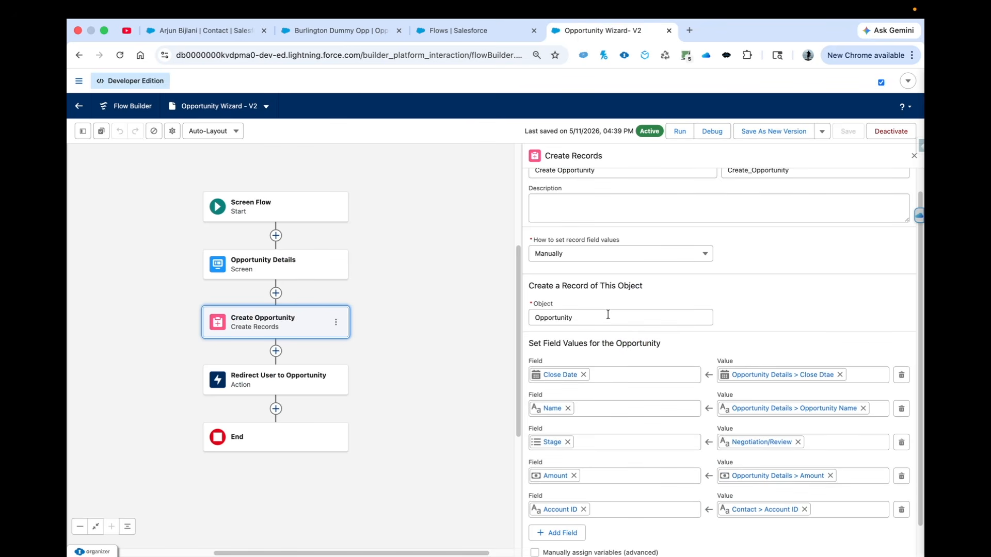
left_click(236, 387)
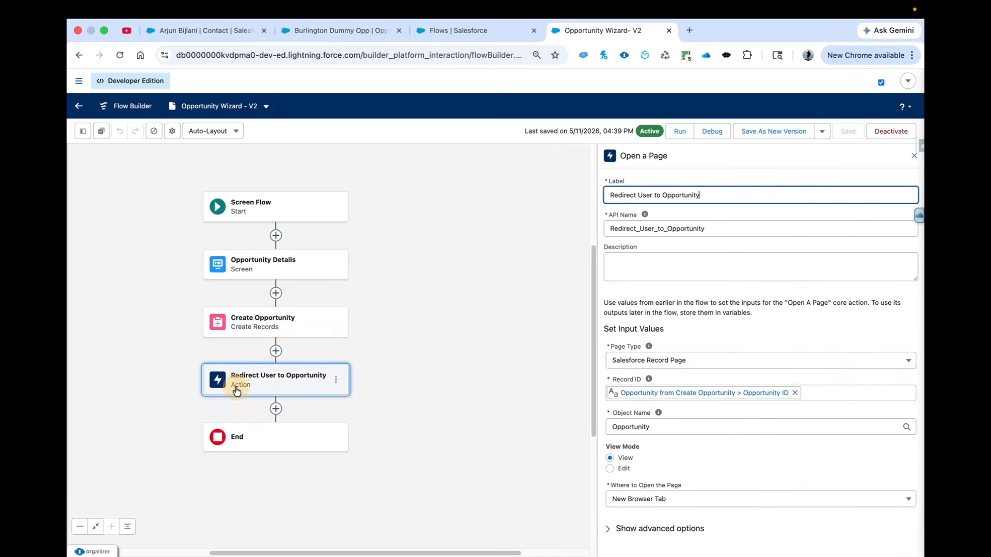
left_click(610, 465)
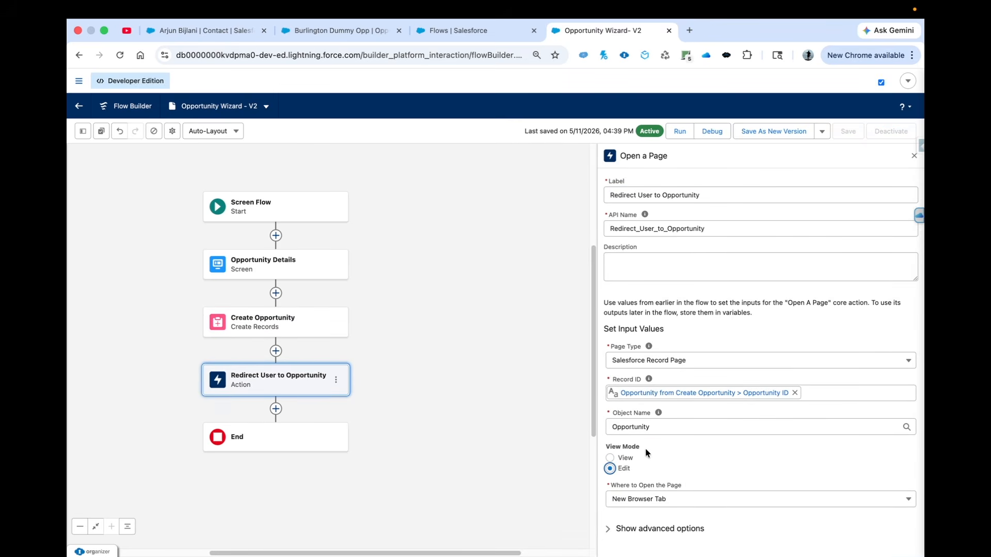
Save the flow with the changed view mode as a new version and activate it
left_click(773, 131)
left_click(686, 398)
left_click(896, 132)
Reload the contact record, create the opportunity Burlington Textile Corp Dummy OPP with close date May 31, 2026 and amount 50000, and review its edit form
left_click(330, 31)
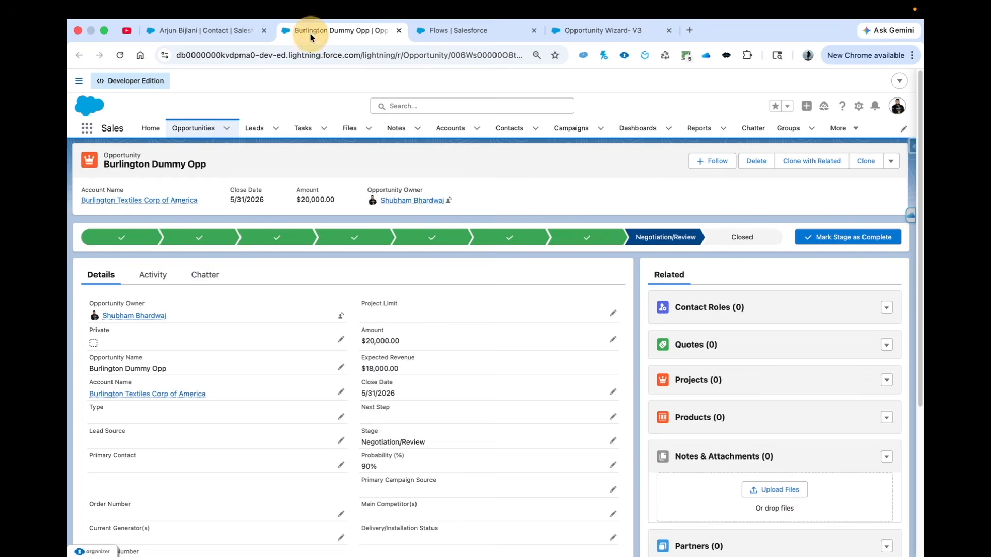
left_click(206, 31)
left_click(118, 58)
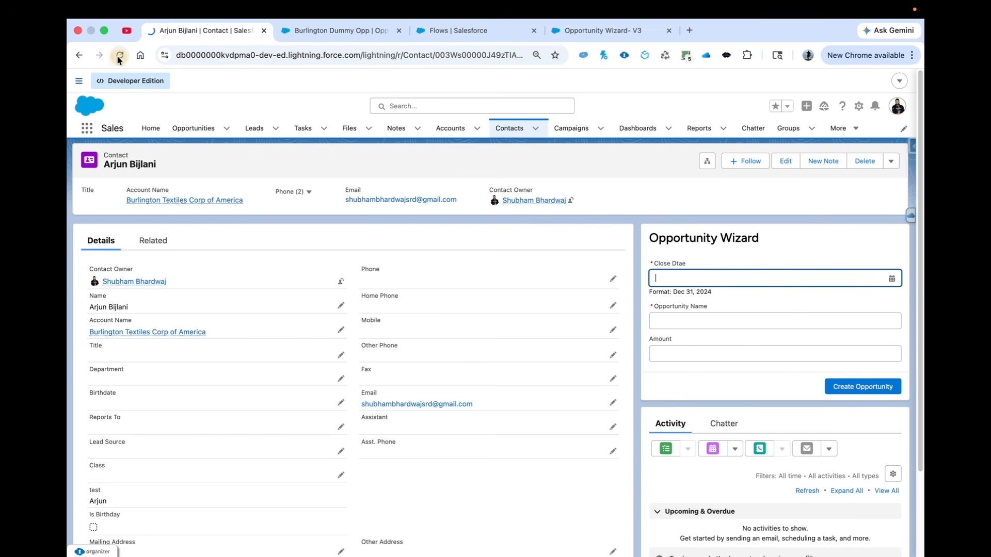
left_click(676, 279)
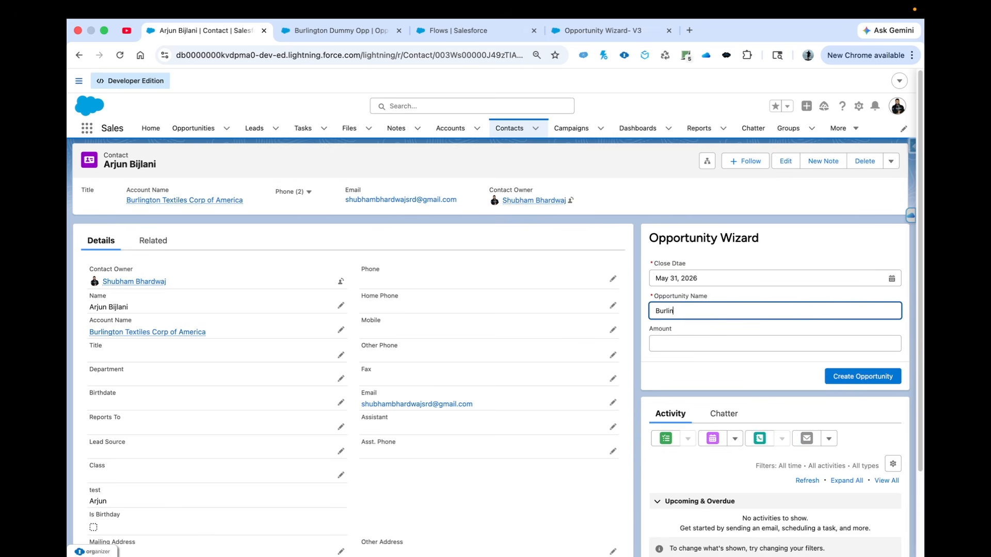
type("gton Textile Corp Dummy OPP")
key("Tab")
type("50000")
left_click(767, 383)
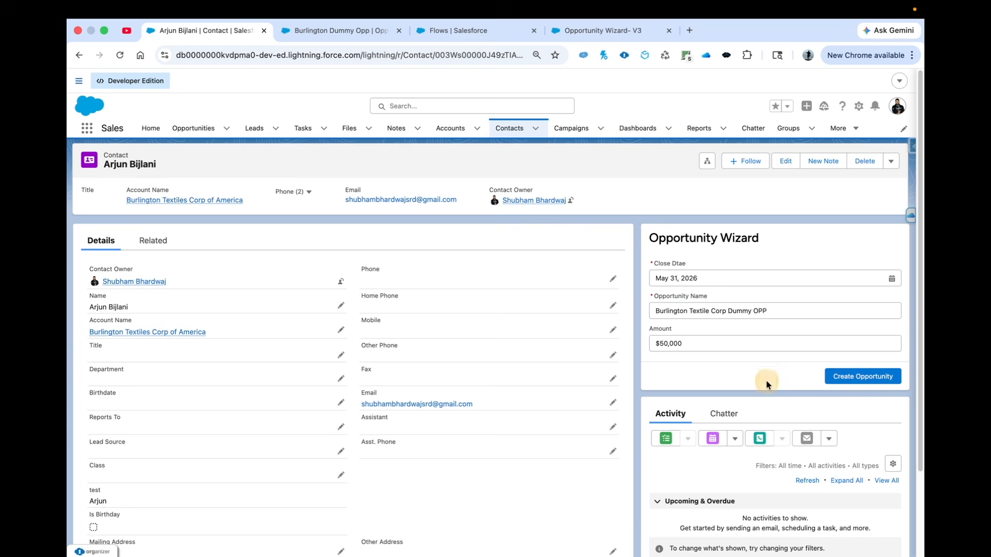
left_click(843, 380)
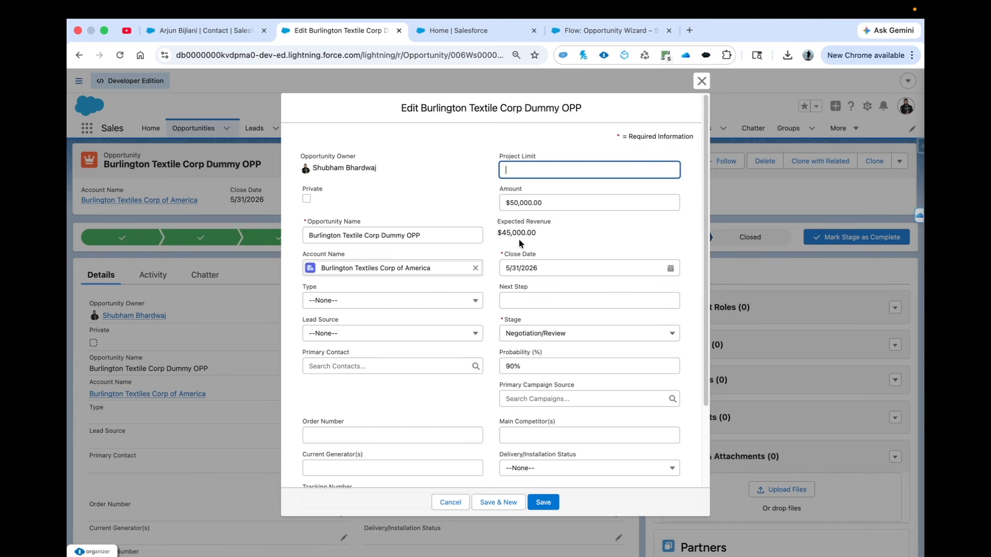
scroll(519, 243, "down", 5)
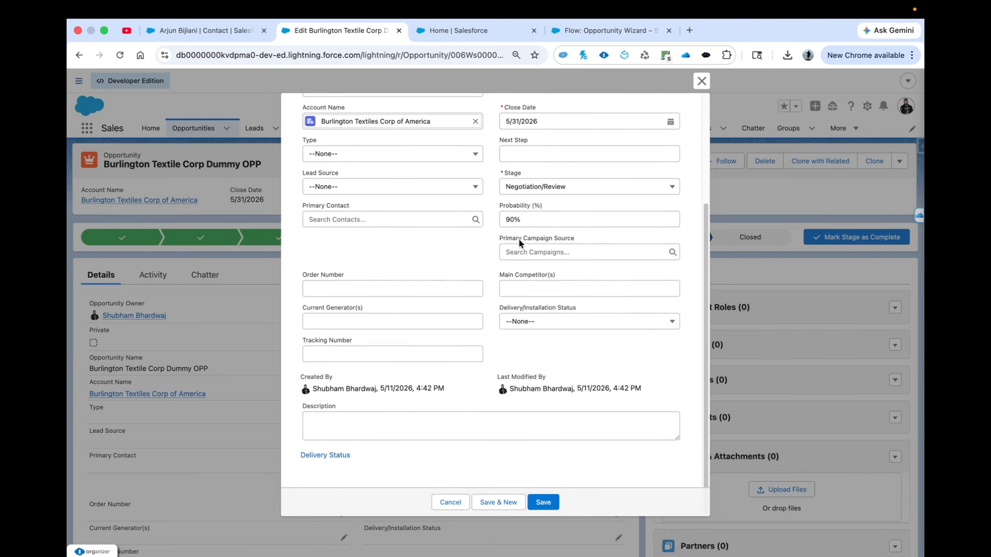
scroll(471, 160, "up", 5)
left_click(609, 29)
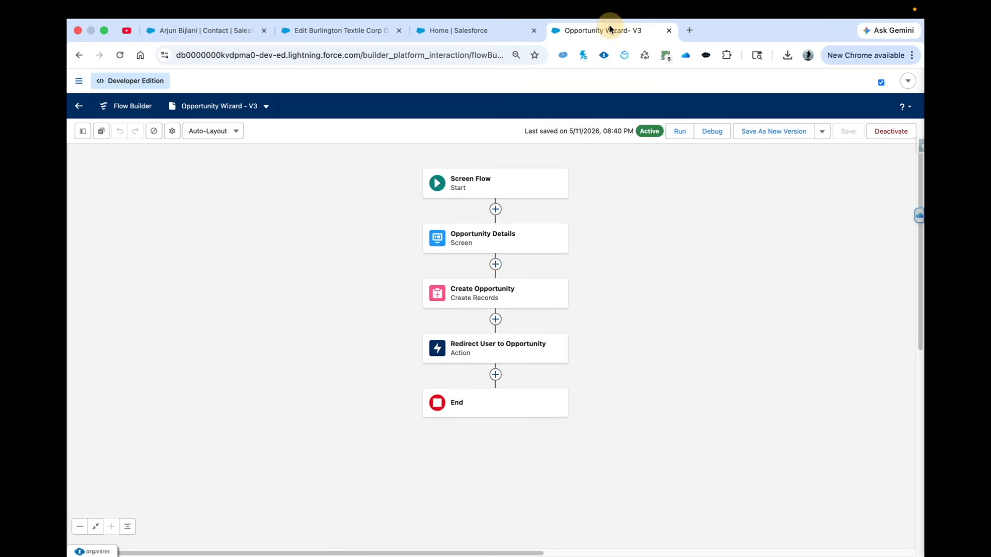
left_click(495, 355)
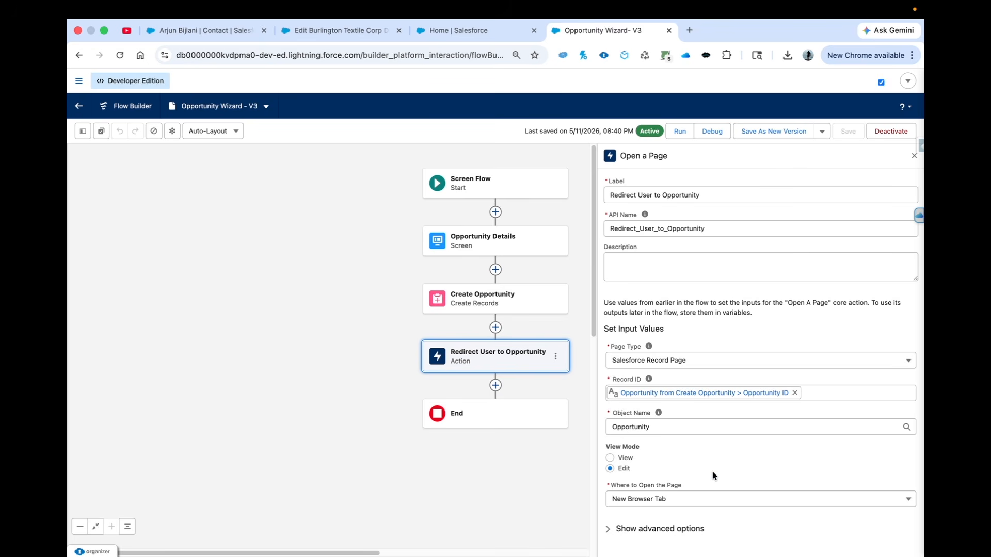
left_click_drag(539, 305, 387, 327)
left_click(615, 499)
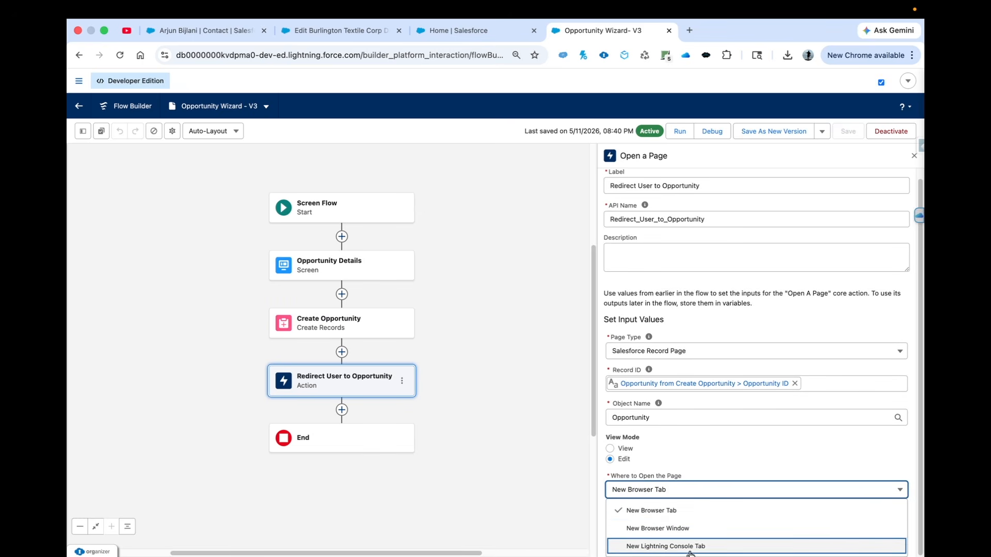
left_click(687, 455)
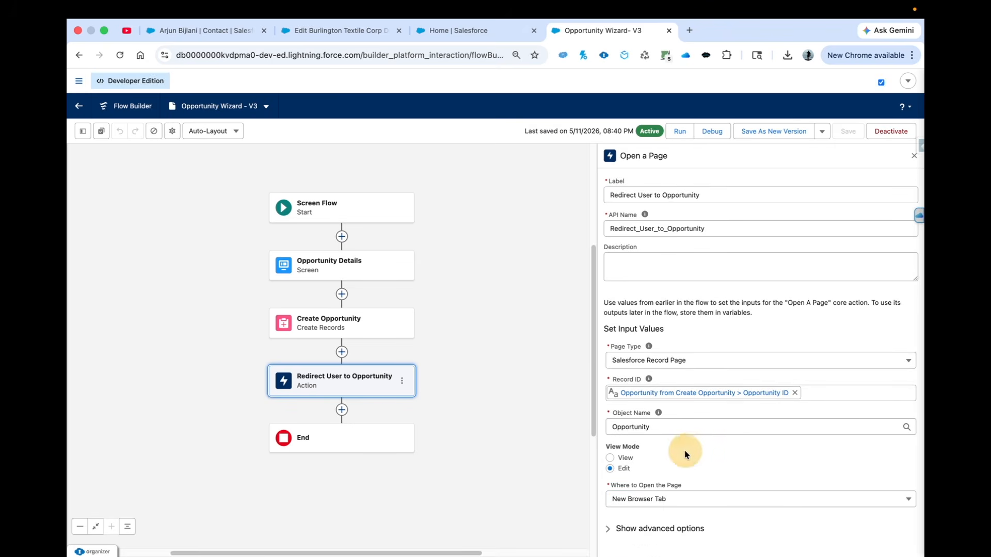
left_click(668, 363)
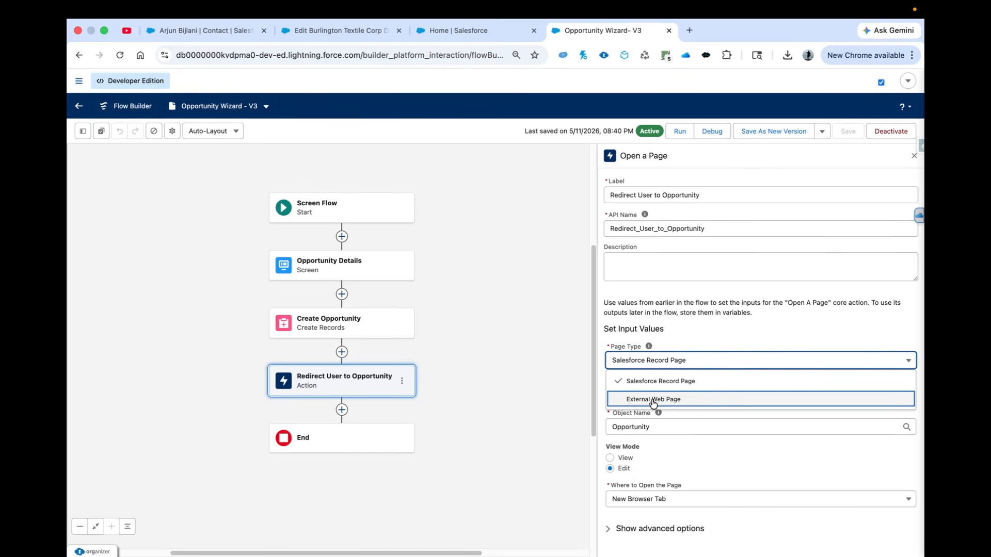
left_click(653, 400)
left_click(626, 395)
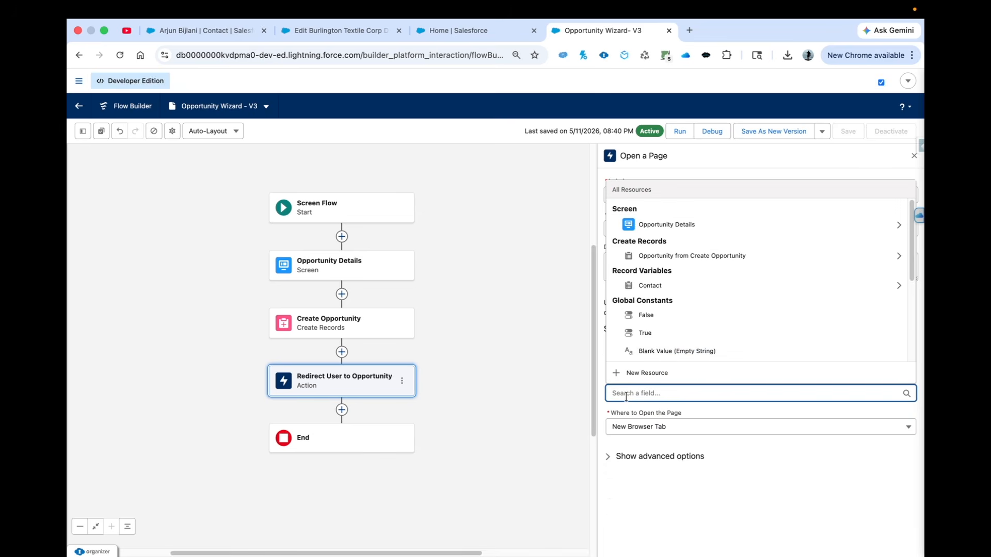
type("https://salesforceg")
type("eek.in")
left_click(639, 440)
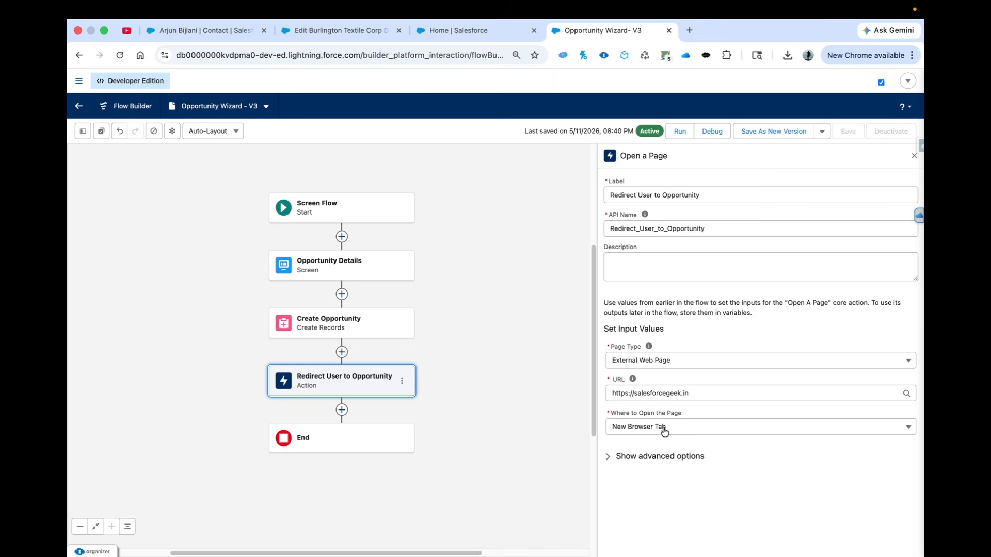
Save the flow with the external web page redirect as a new version and activate it
left_click(772, 132)
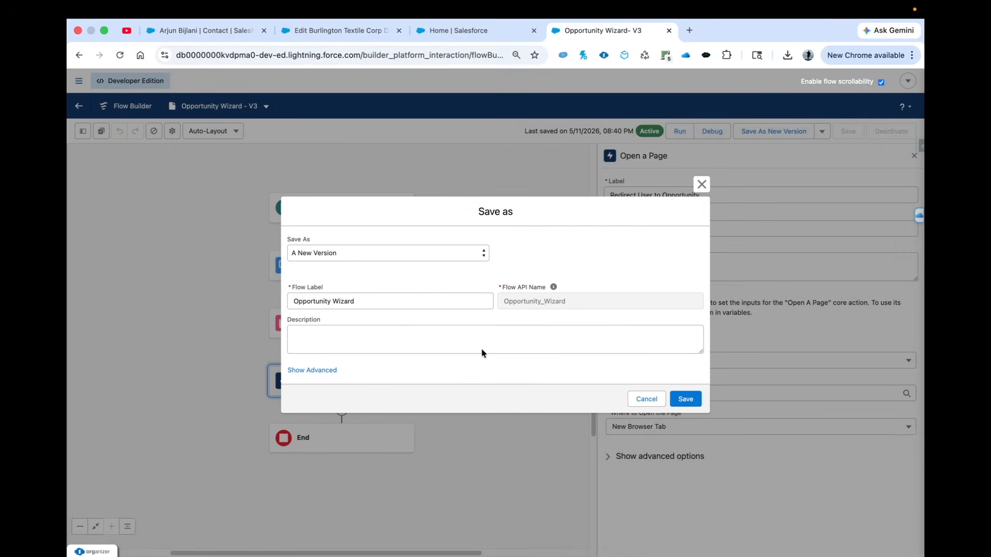
left_click(681, 397)
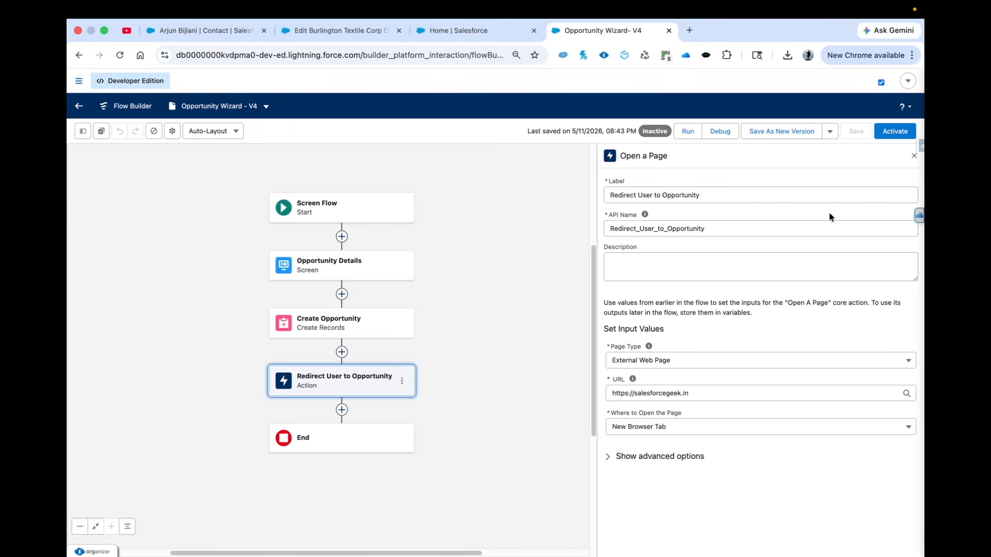
left_click(888, 132)
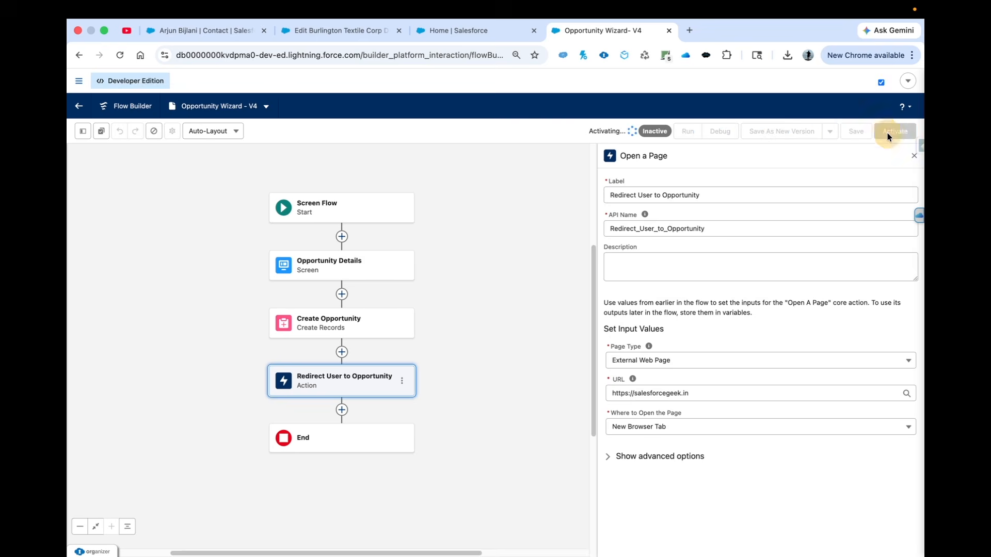
Reload the contact record, create an opportunity named my Test with amount 78236 through the wizard, and look over the web page it opens
left_click(205, 28)
left_click(120, 55)
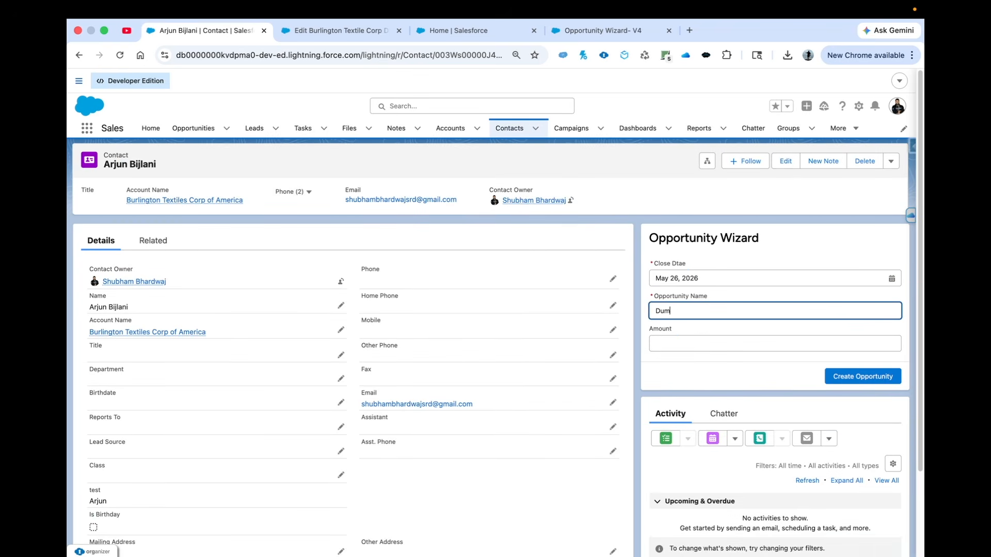
type("my Test")
left_click(716, 342)
type("78236")
left_click(877, 377)
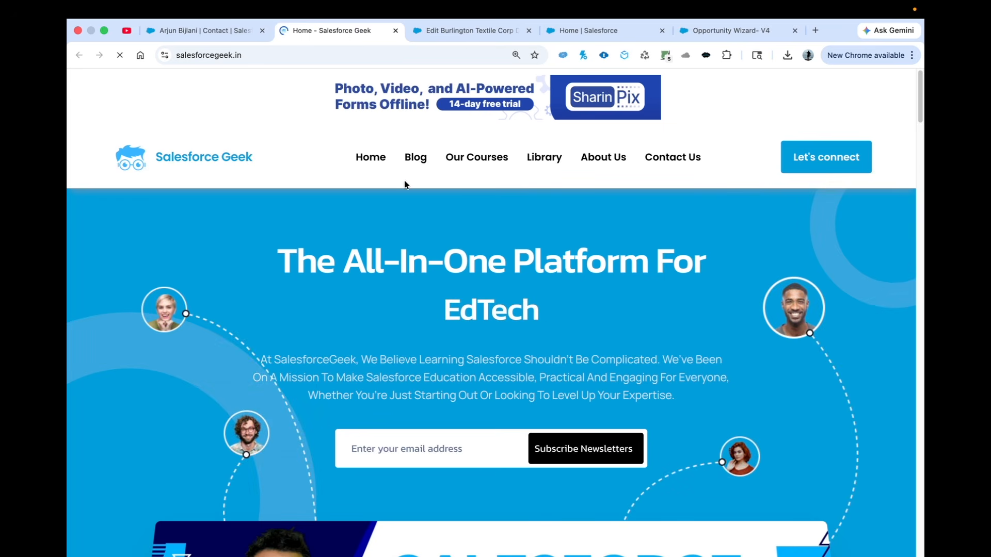
scroll(305, 244, "down", 15)
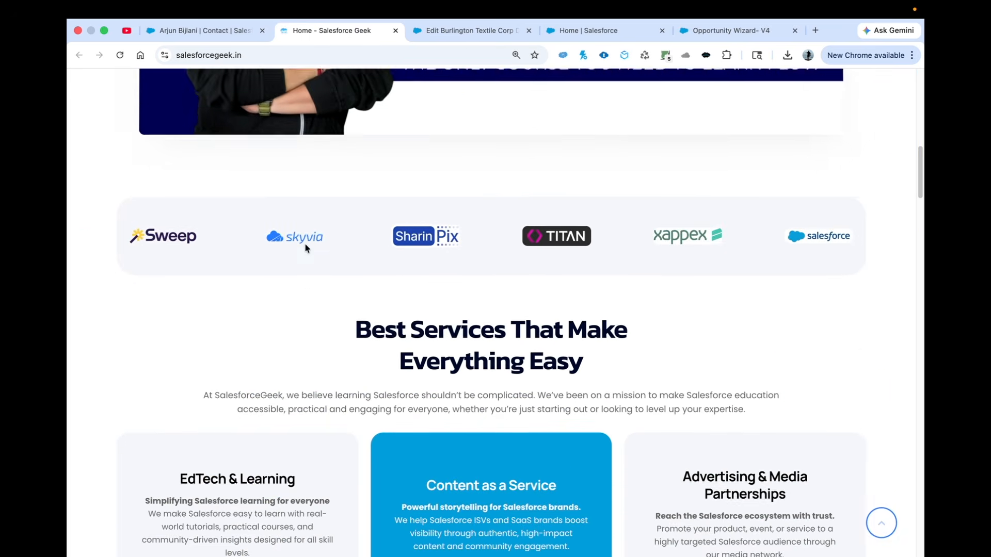
scroll(305, 248, "up", 15)
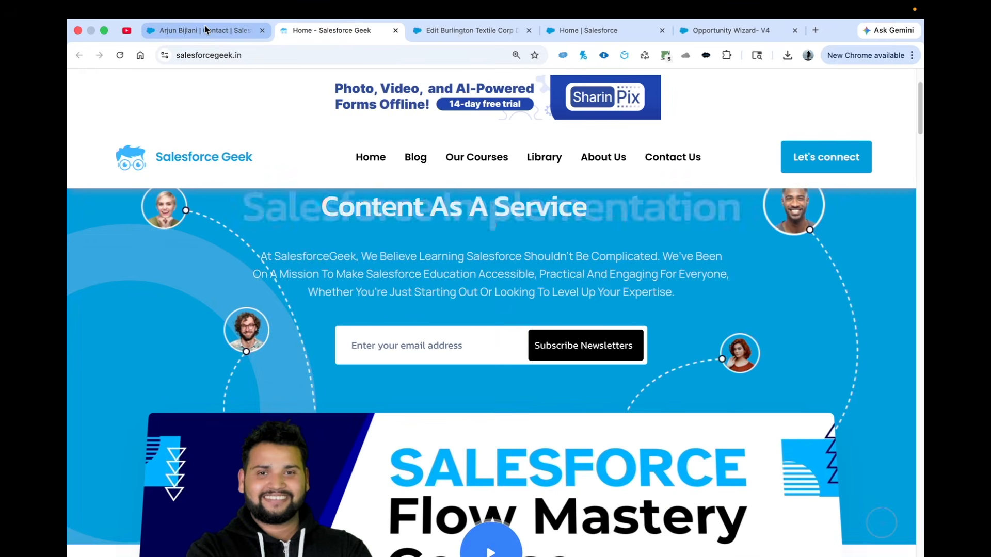
scroll(412, 351, "up", 4)
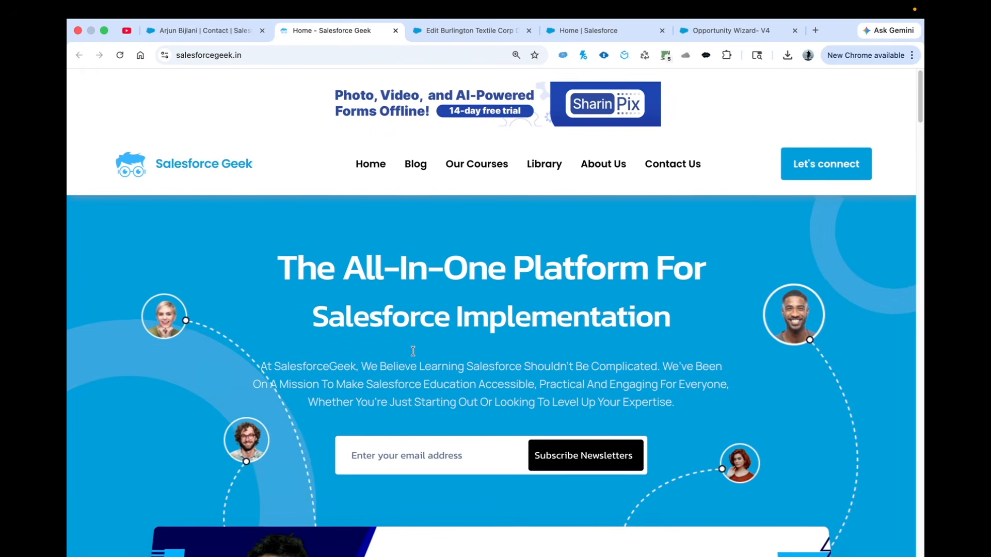